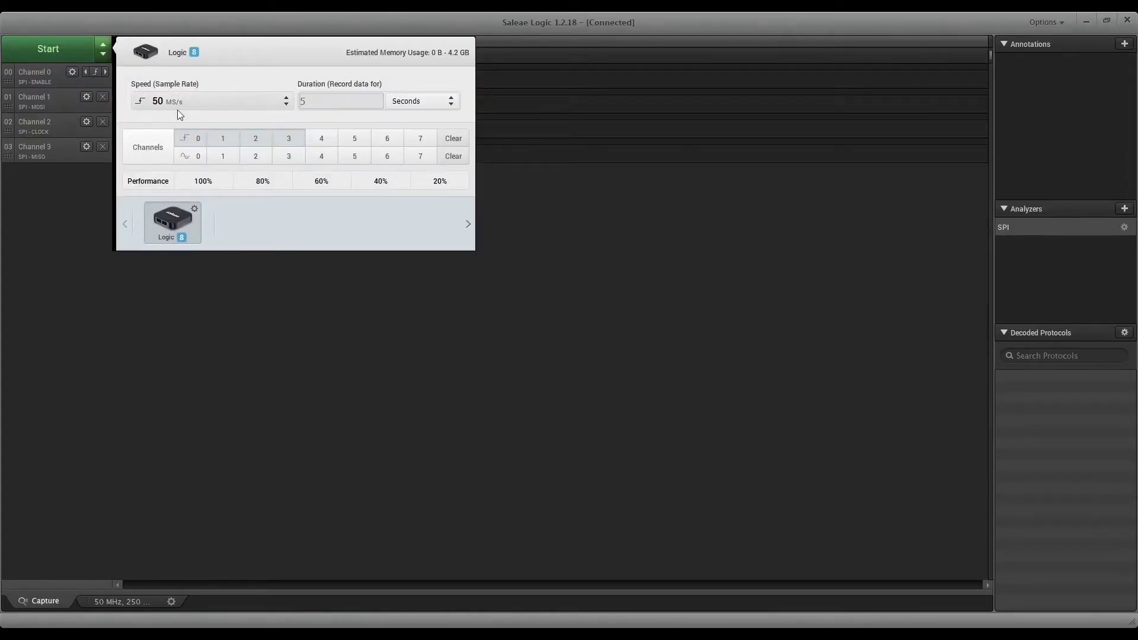
Keep the sample rate at 50 MS/s and set the capture duration to 3 seconds.
left_click(163, 104)
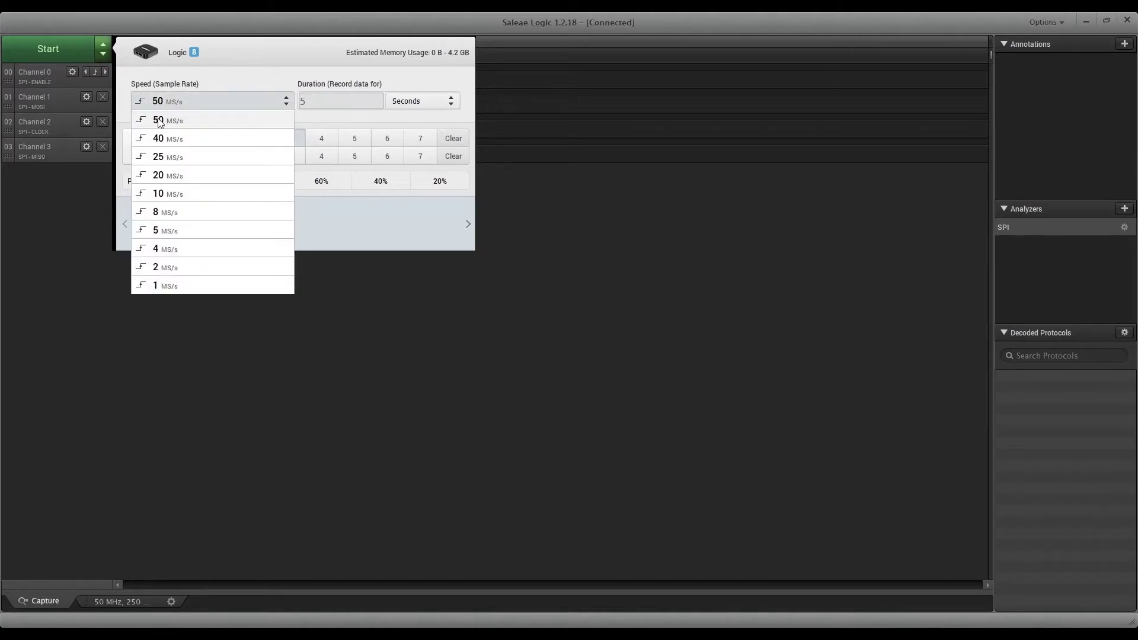
left_click(158, 118)
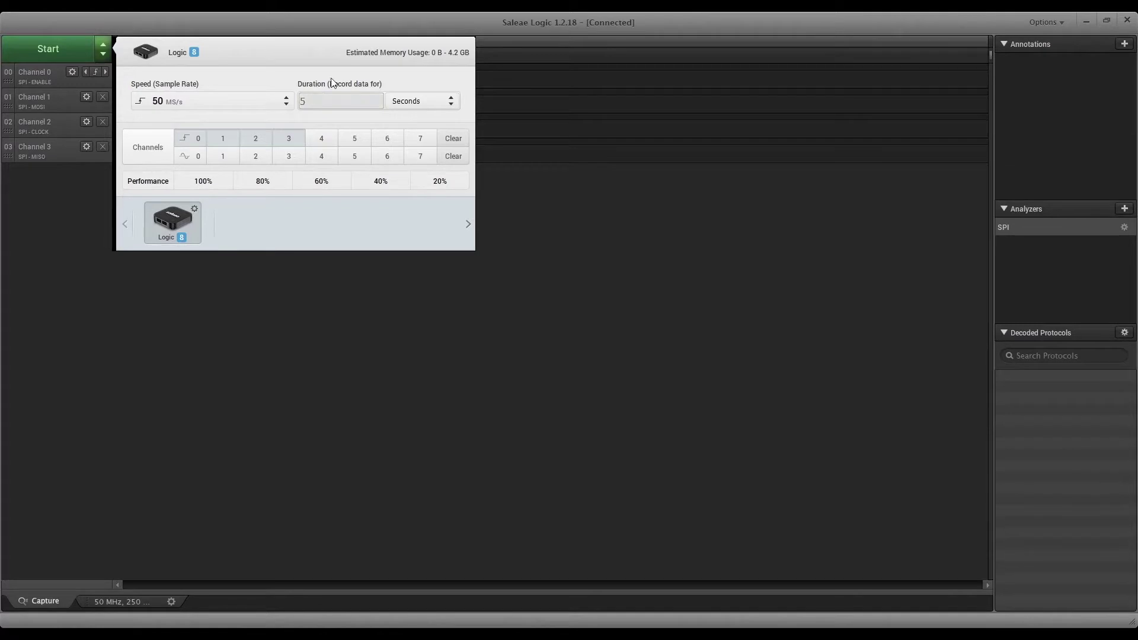
double_click(363, 97)
key("Return")
left_click(99, 56)
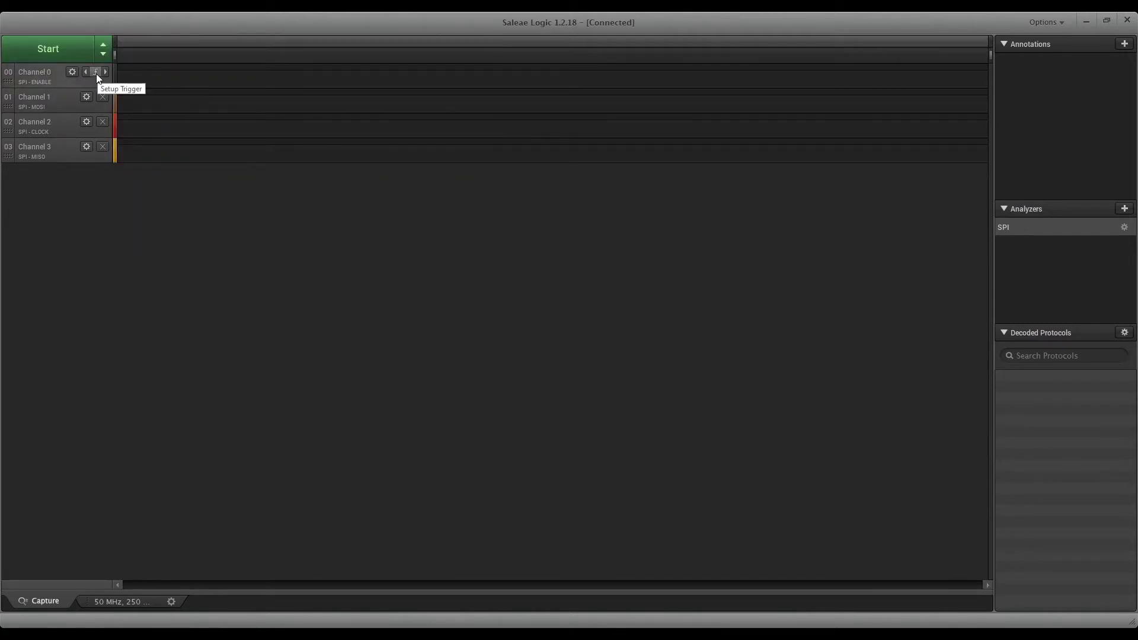
Set Channel 0's trigger to Rising Edge and remove the old SPI analyzer.
left_click(96, 74)
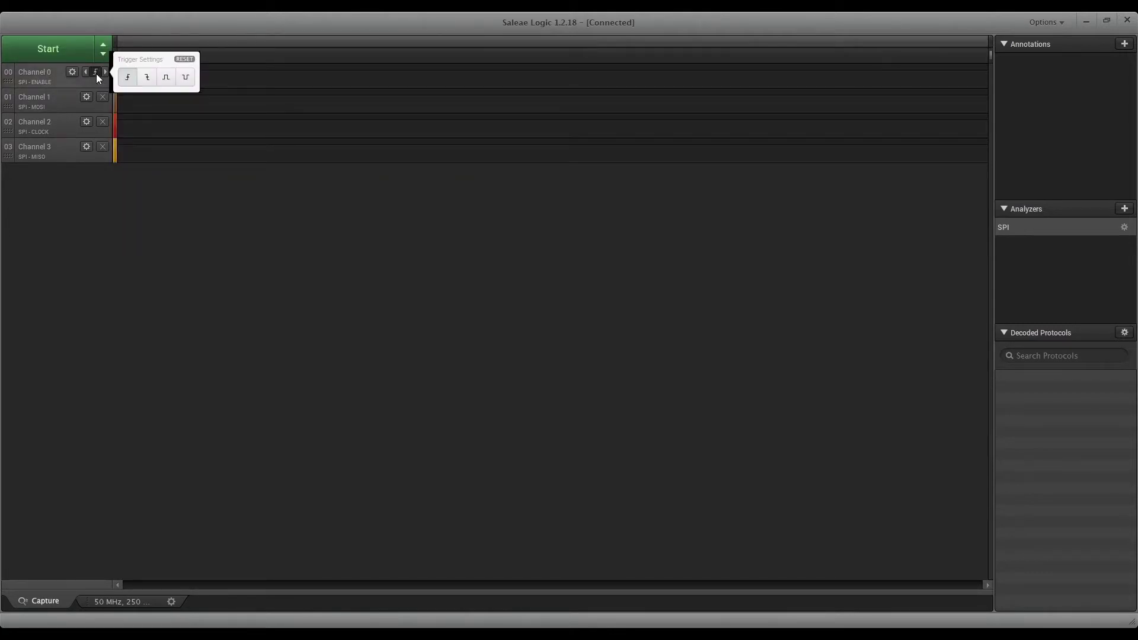
left_click(127, 79)
left_click(1125, 232)
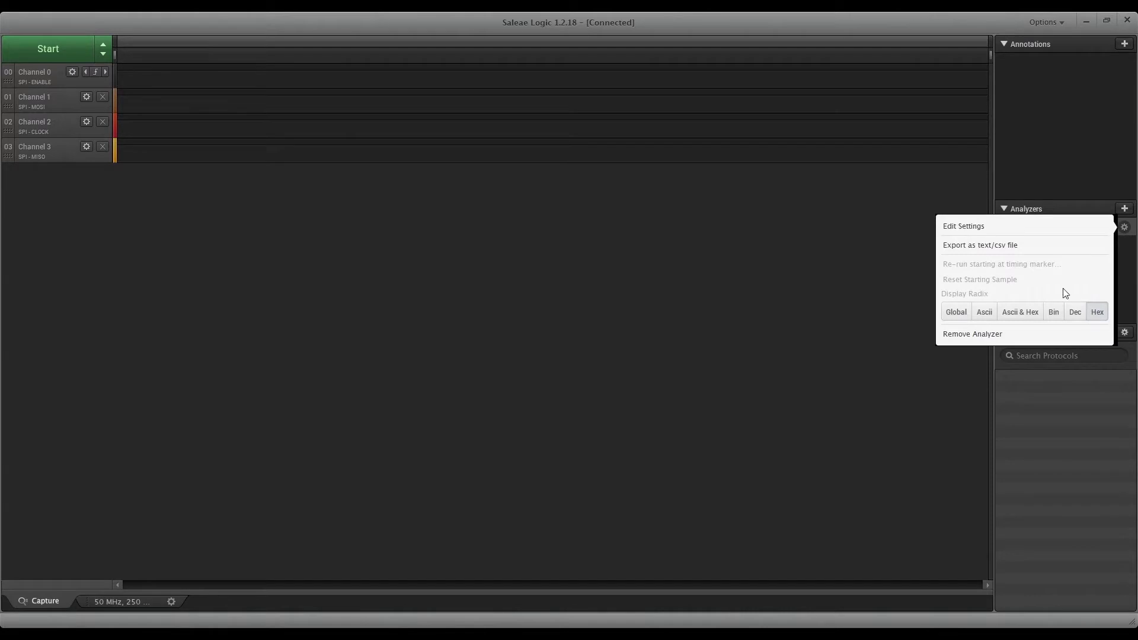
left_click(981, 329)
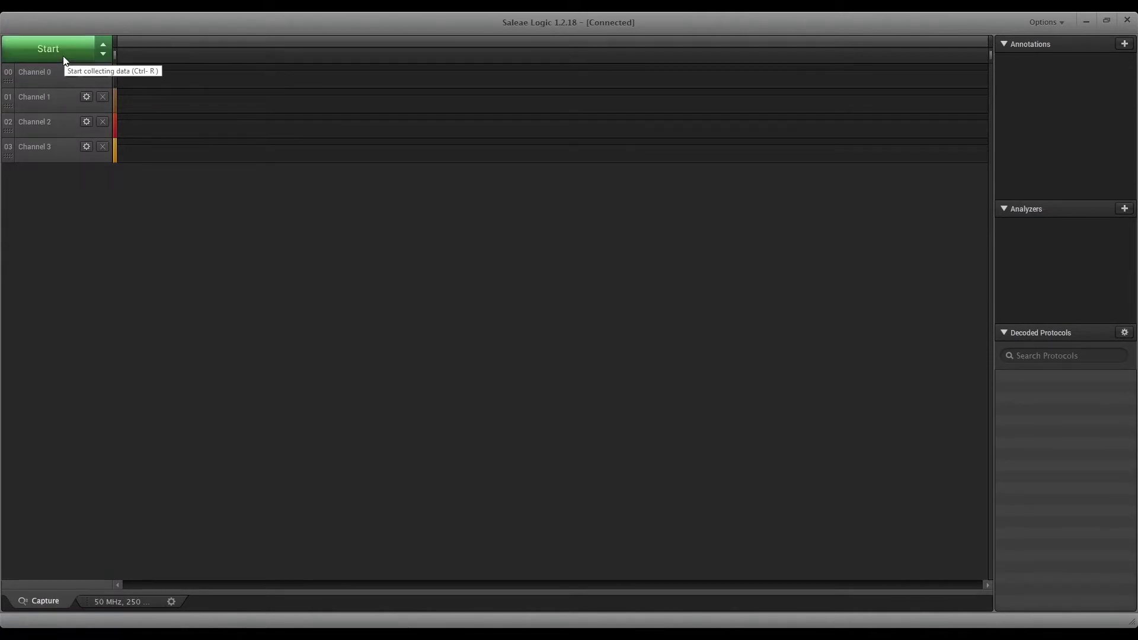
Record a new 3-second capture and zoom to microsecond scale around 16 ms.
left_click(62, 56)
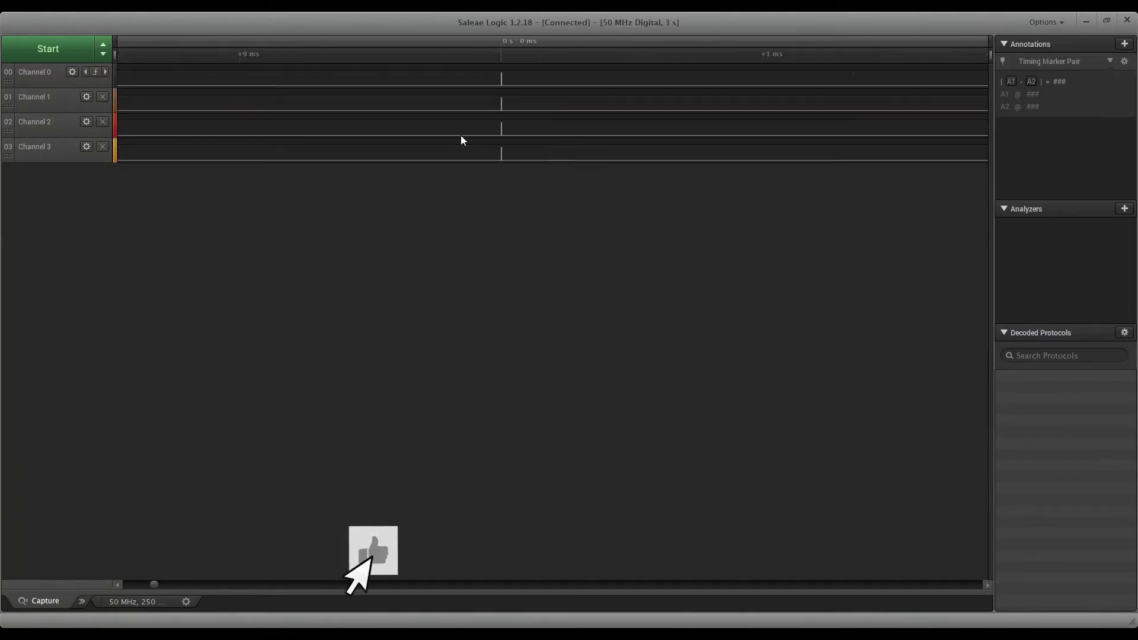
scroll(554, 136, "down", 5)
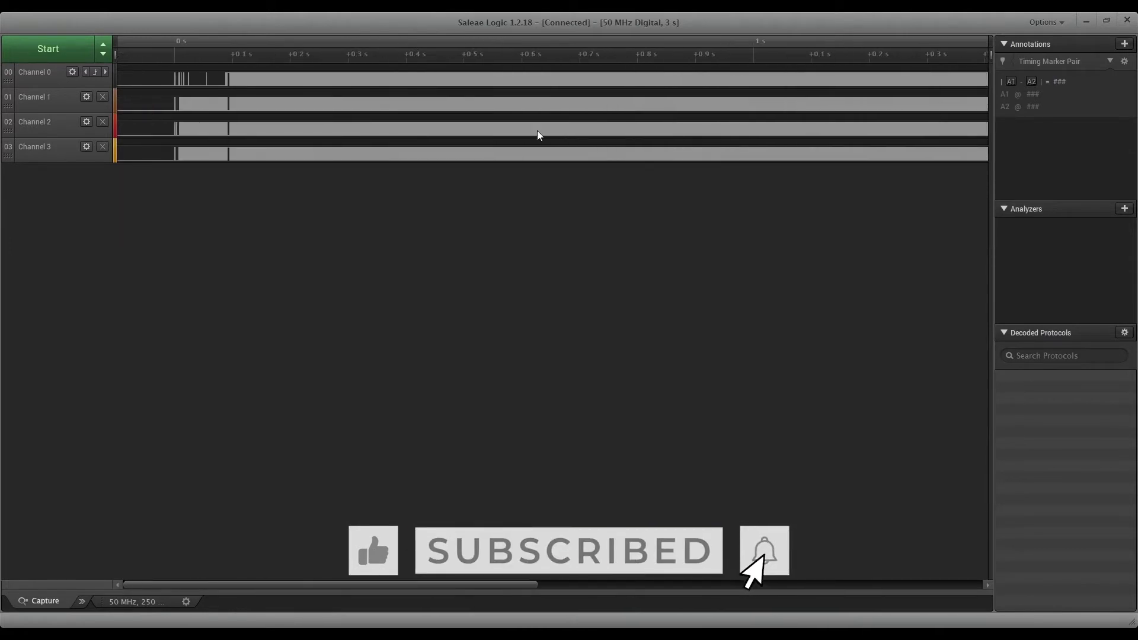
scroll(549, 131, "up", 10)
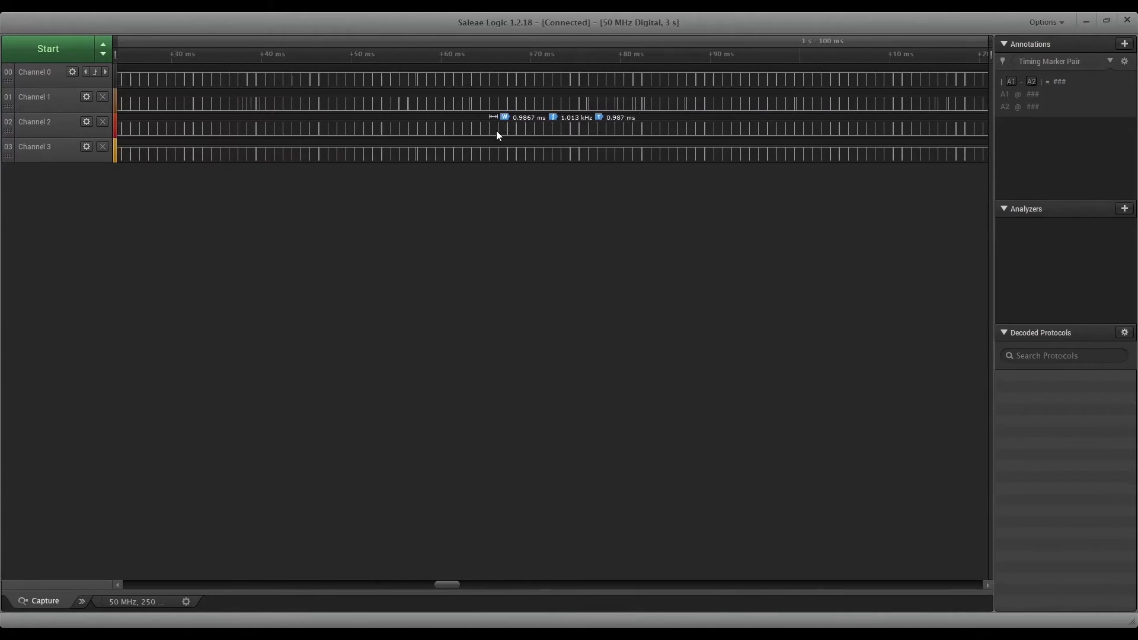
scroll(588, 137, "down", 10)
scroll(143, 88, "up", 10)
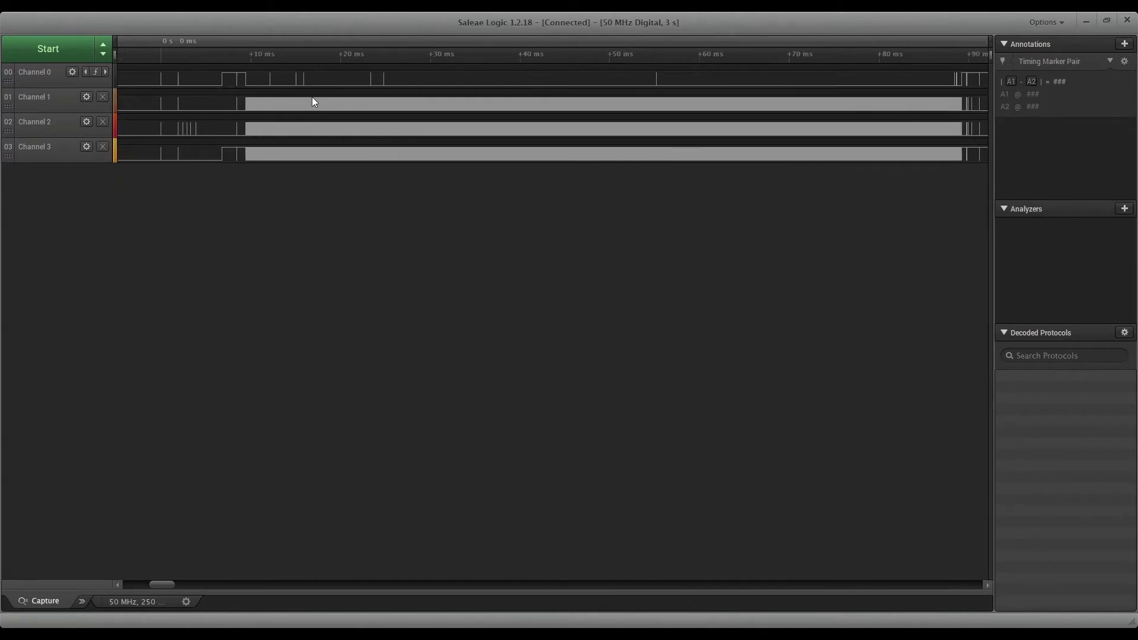
scroll(312, 97, "up", 3)
scroll(341, 95, "up", 3)
scroll(347, 98, "up", 5)
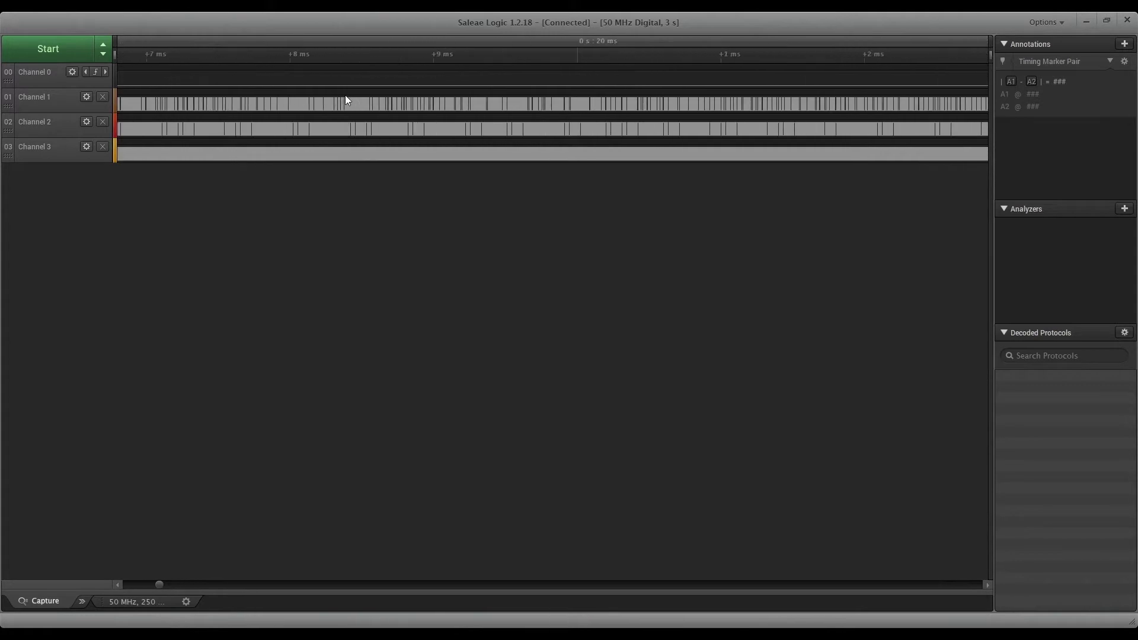
scroll(358, 87, "down", 10)
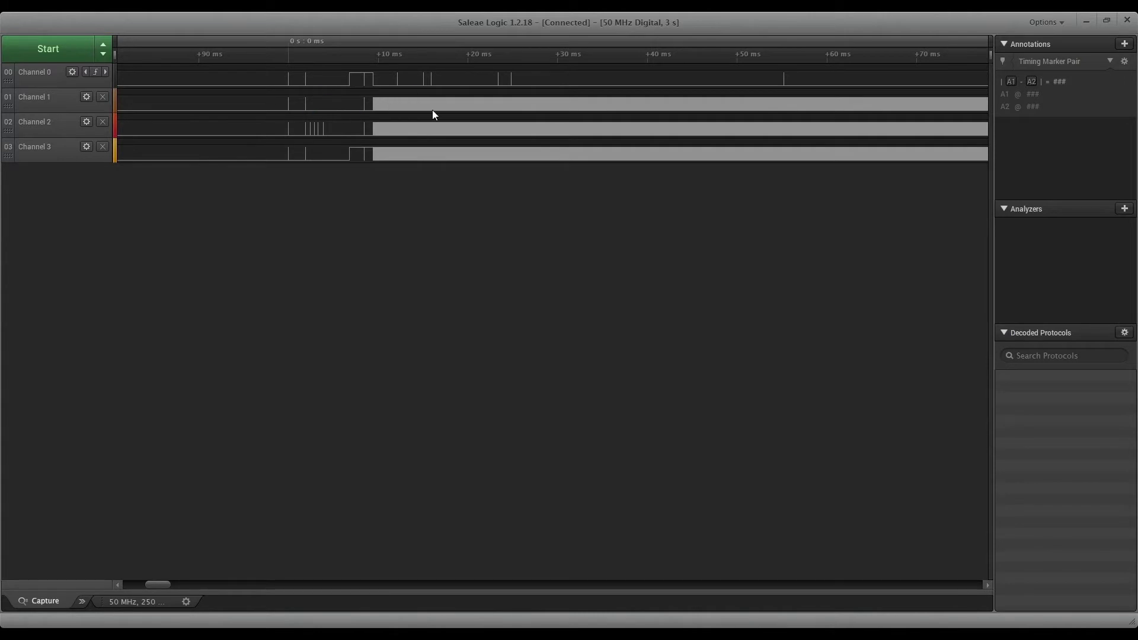
scroll(434, 106, "up", 10)
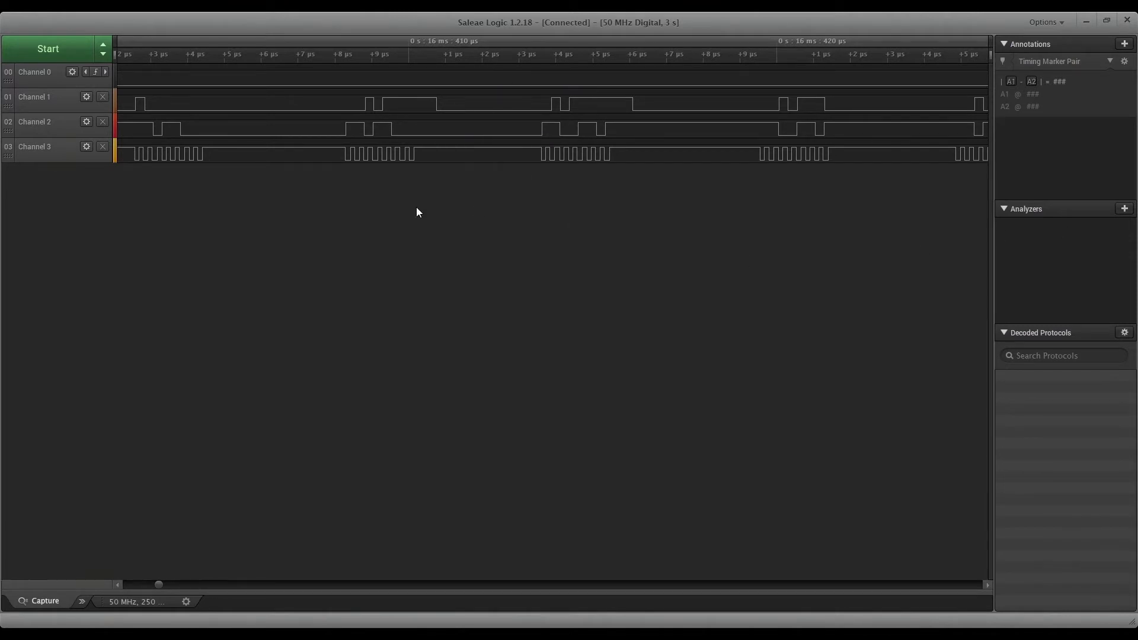
left_click(1125, 208)
Add an SPI analyzer: Enable Channel 0, MOSI Channel 1, MISO Channel 2, Clock Channel 3.
left_click(1055, 230)
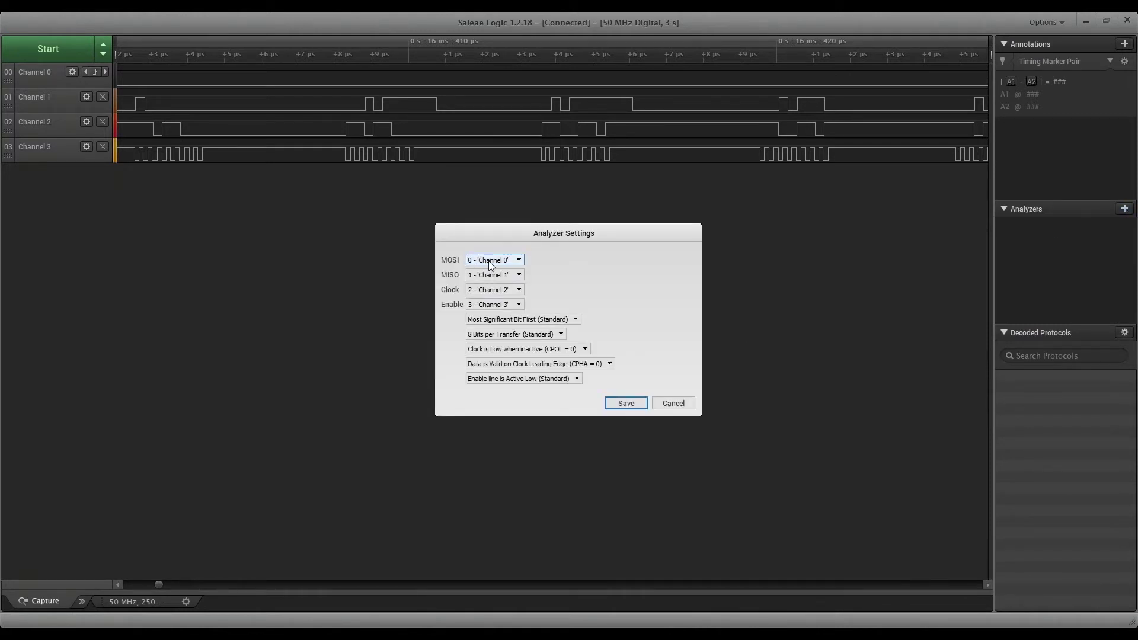
left_click(494, 304)
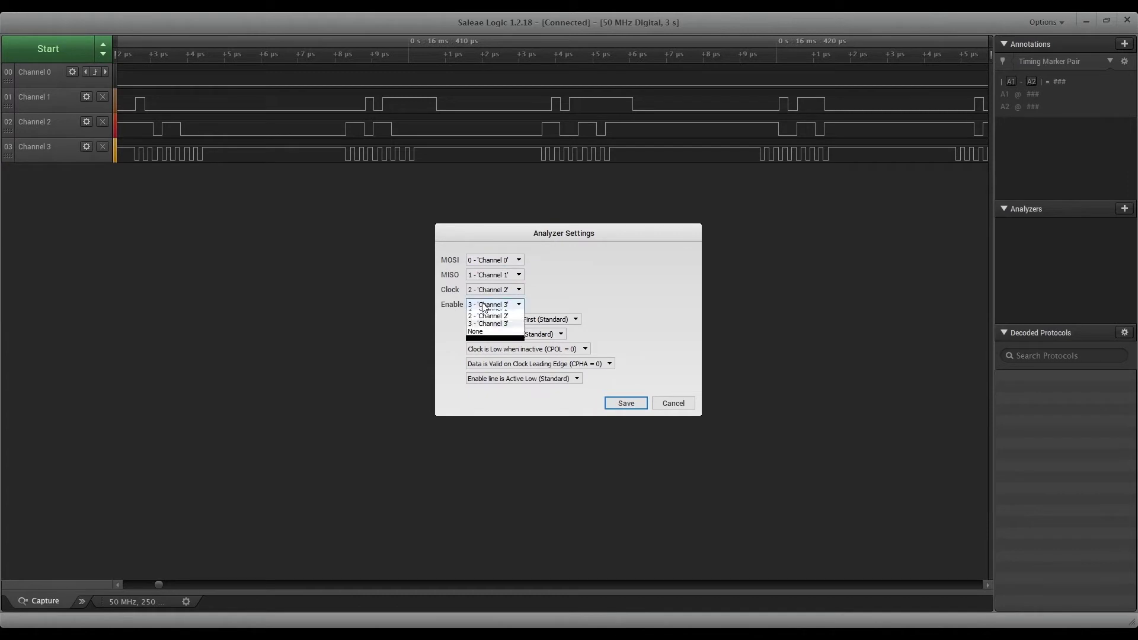
left_click(487, 315)
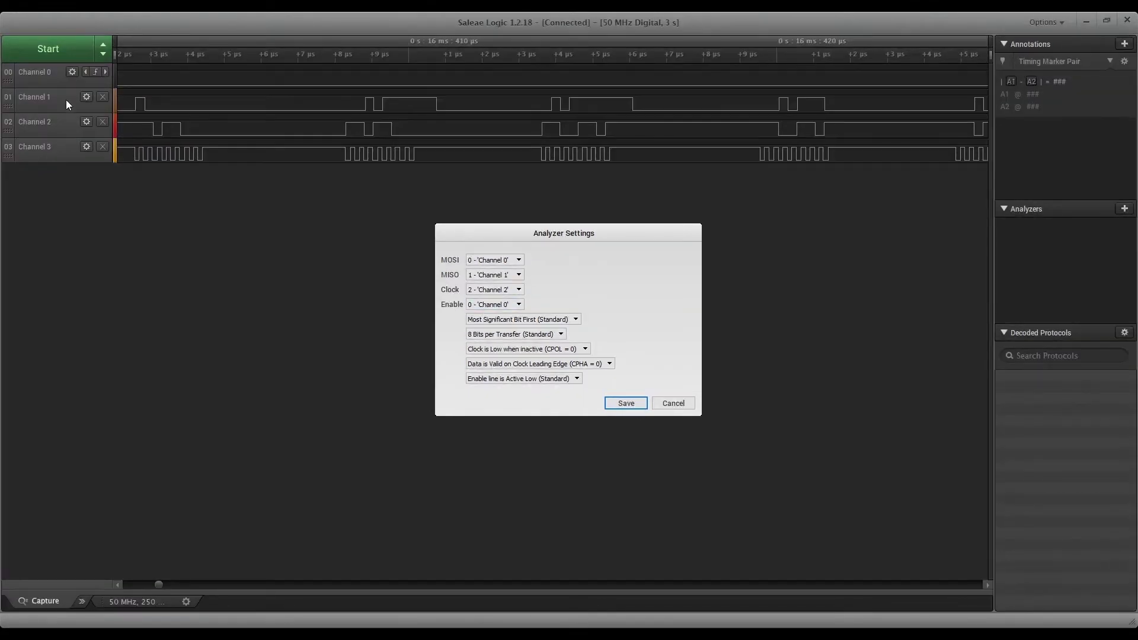
left_click(481, 260)
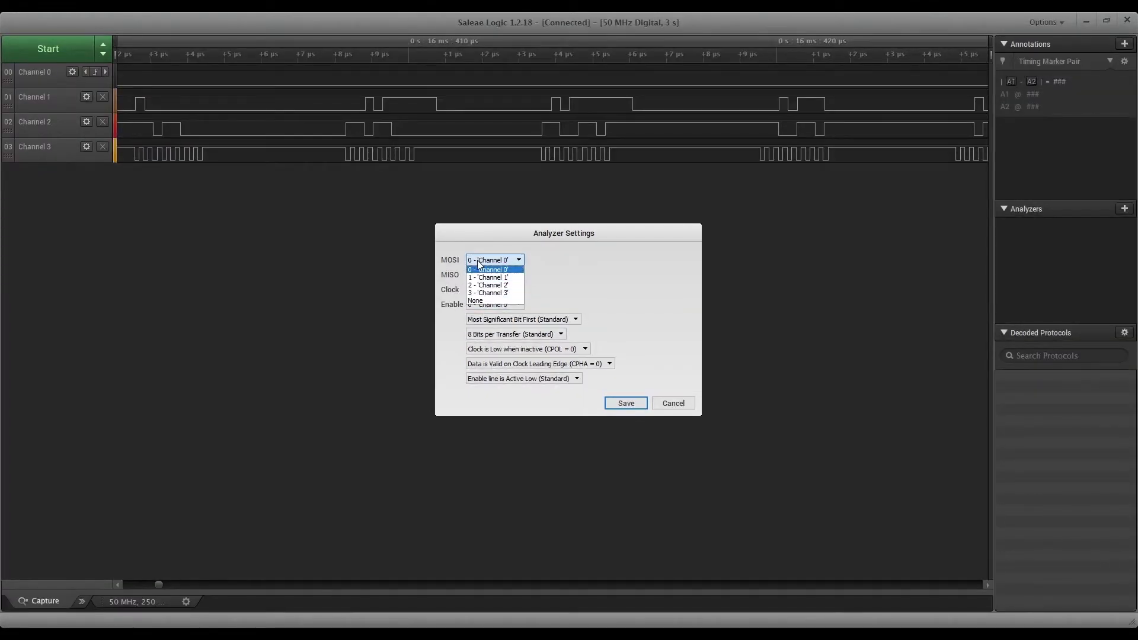
left_click(481, 277)
left_click(480, 276)
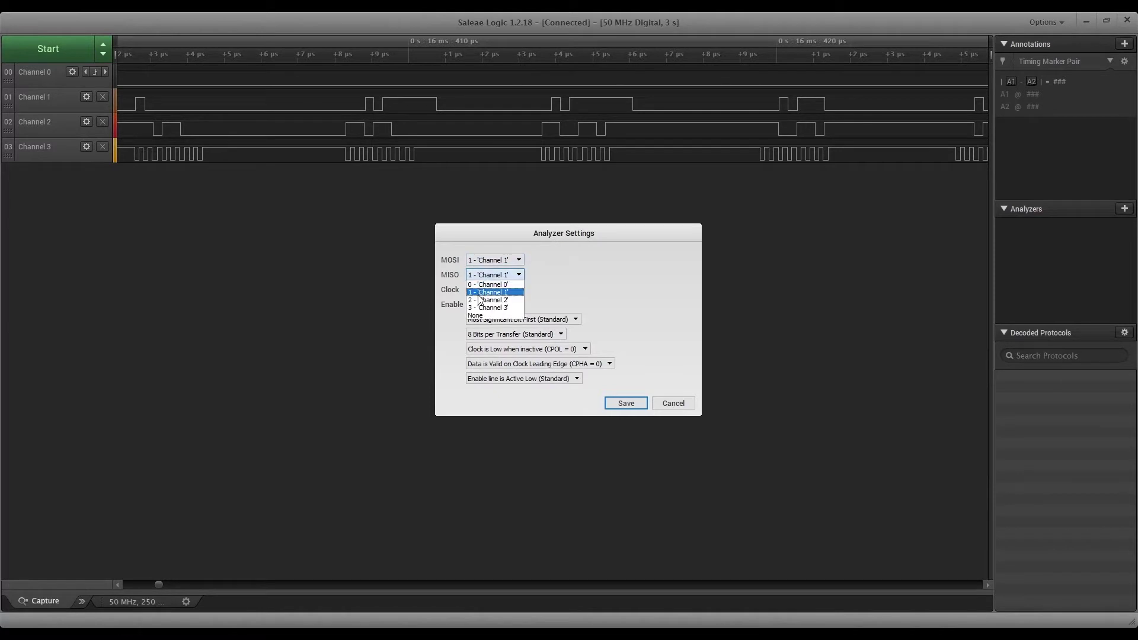
left_click(481, 300)
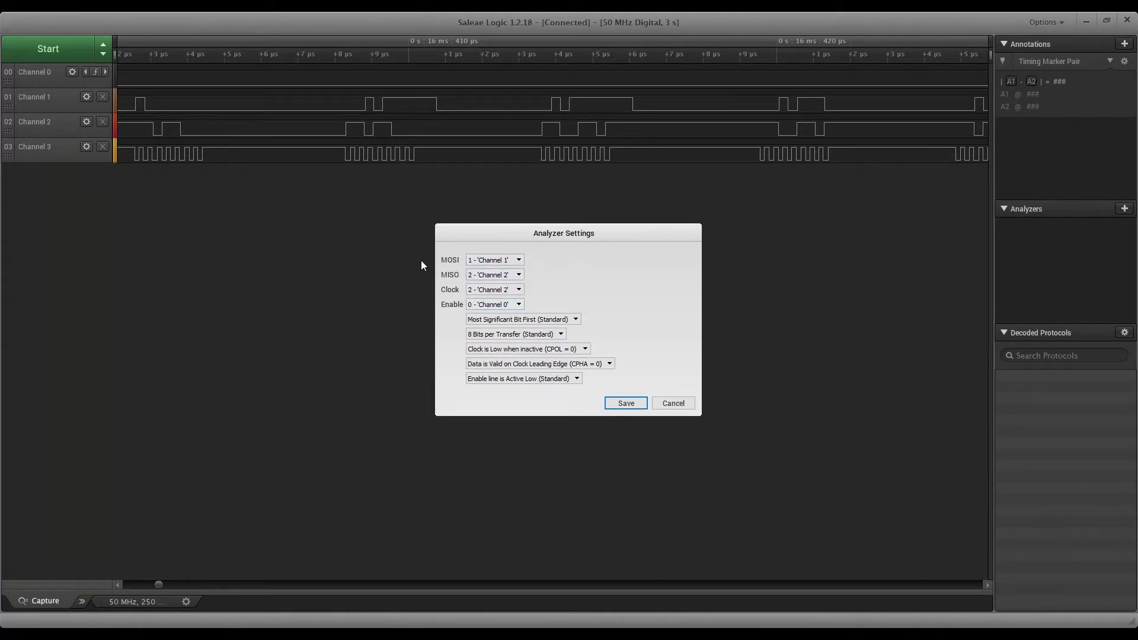
left_click(496, 291)
left_click(482, 322)
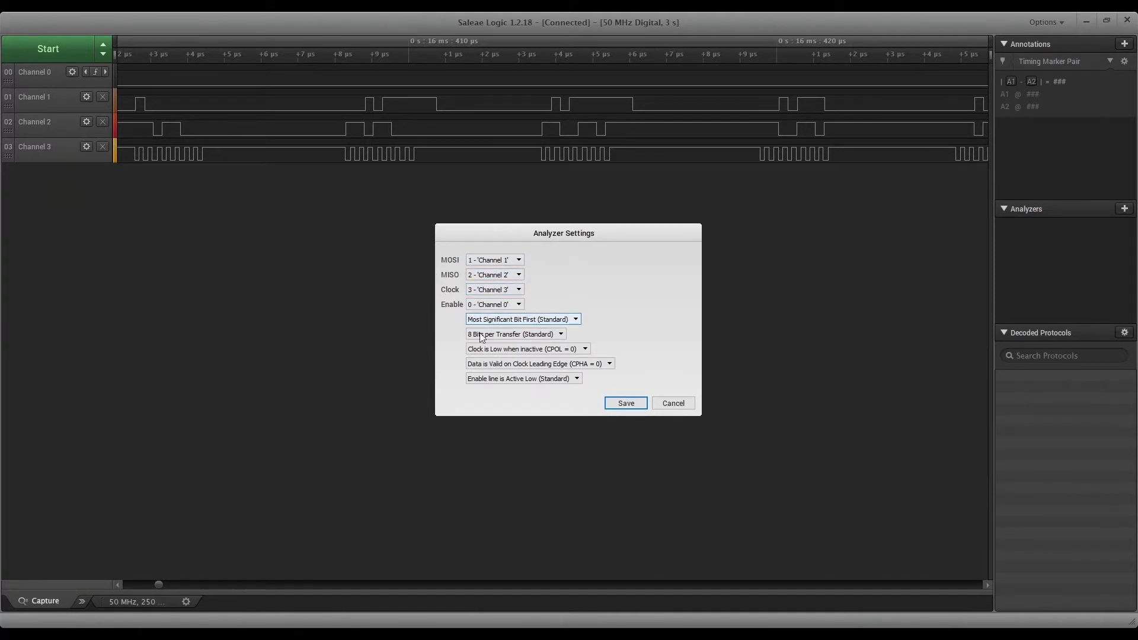
left_click(626, 404)
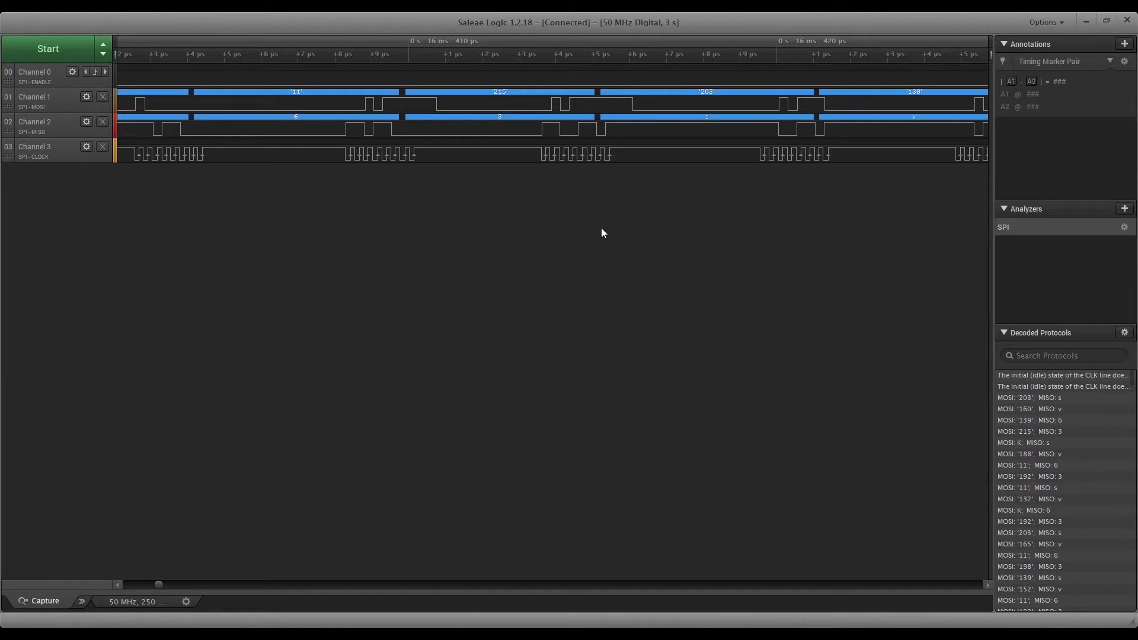
Zoom in around an SPI burst to inspect the initial decode.
mouse_move(483, 116)
scroll(483, 116, "down", 10)
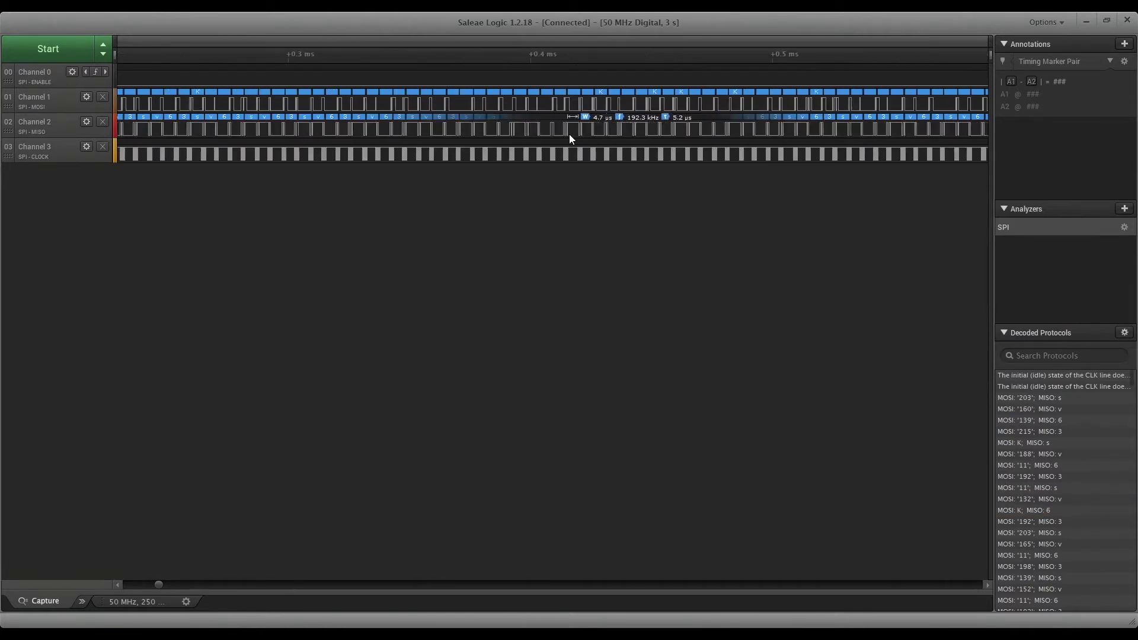
scroll(379, 104, "down", 10)
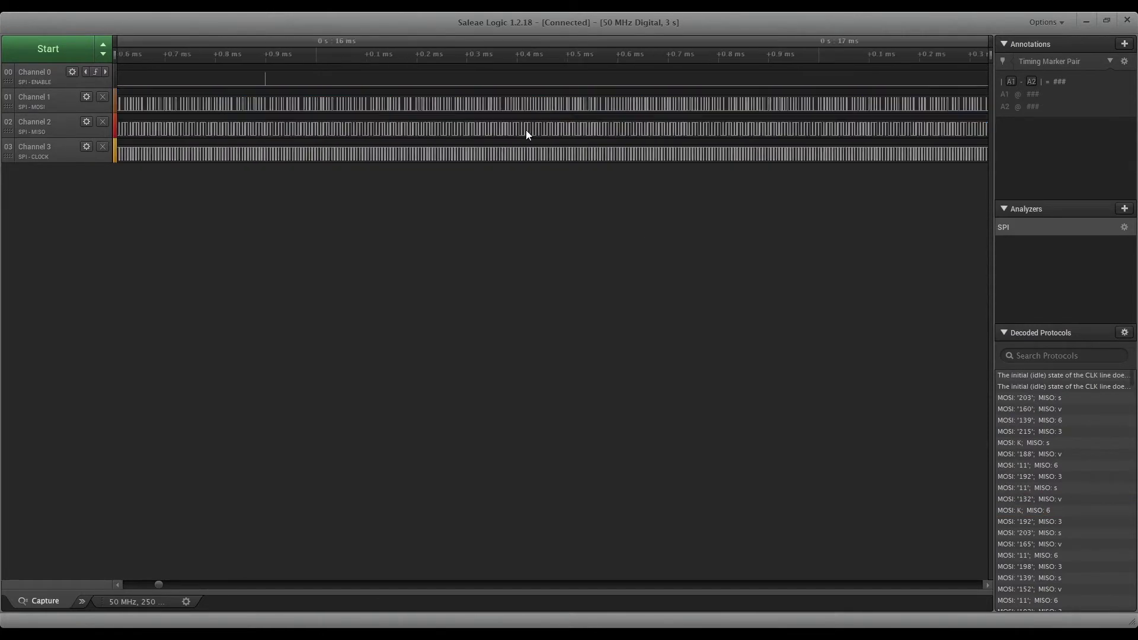
scroll(526, 130, "up", 3)
scroll(553, 161, "up", 12)
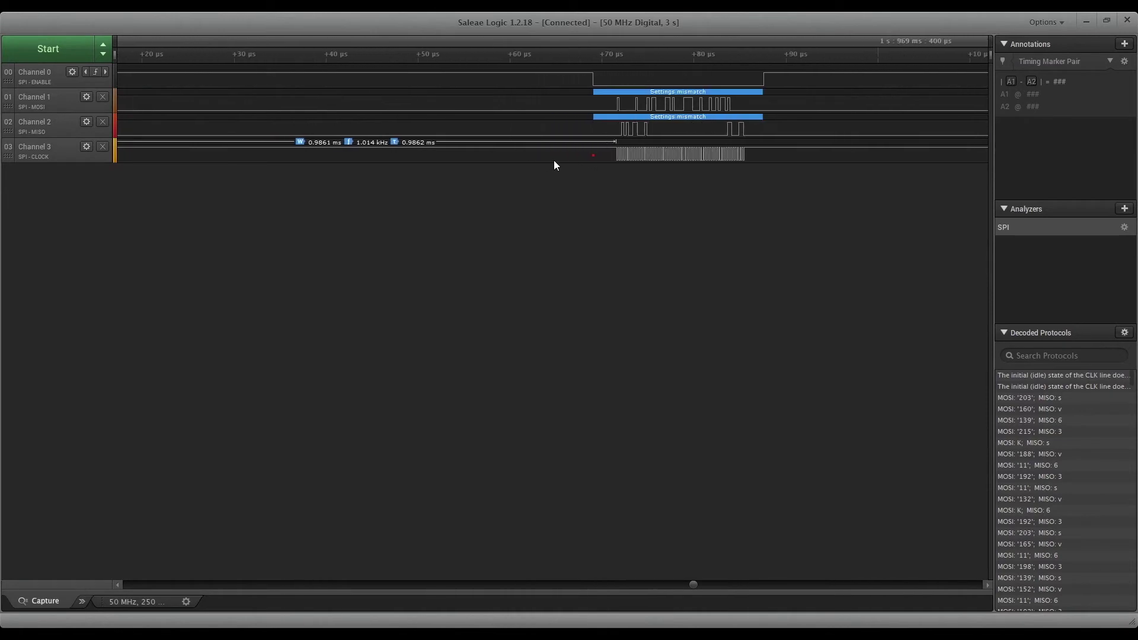
scroll(684, 159, "up", 1)
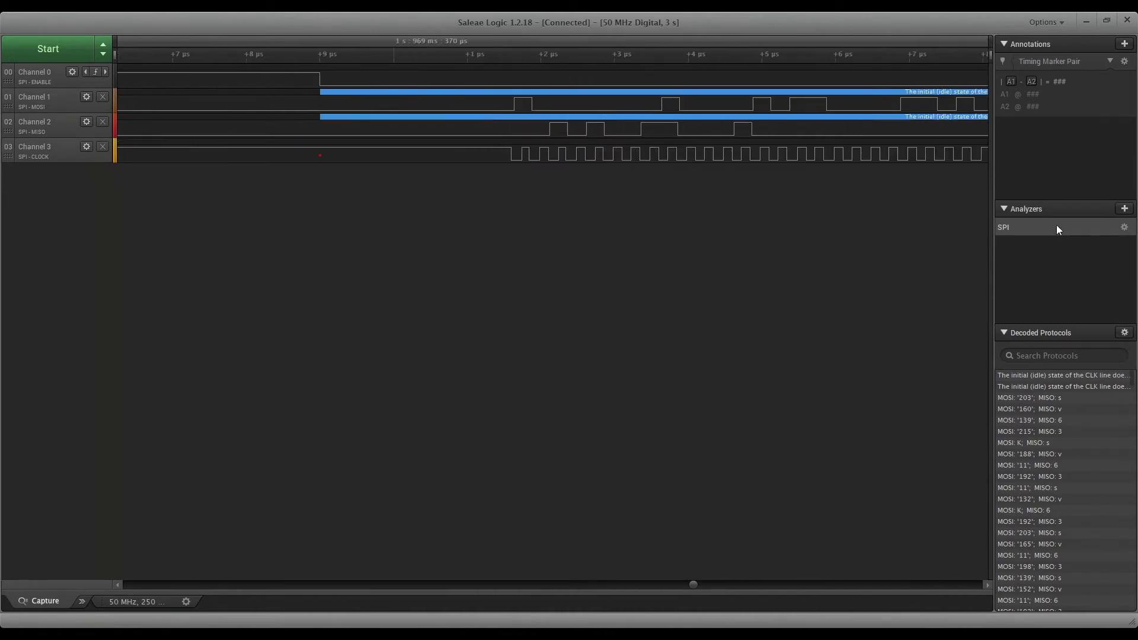
Change the SPI clock polarity to 'Clock is High when inactive (CPOL = 1)' and save.
left_click(1124, 227)
left_click(965, 226)
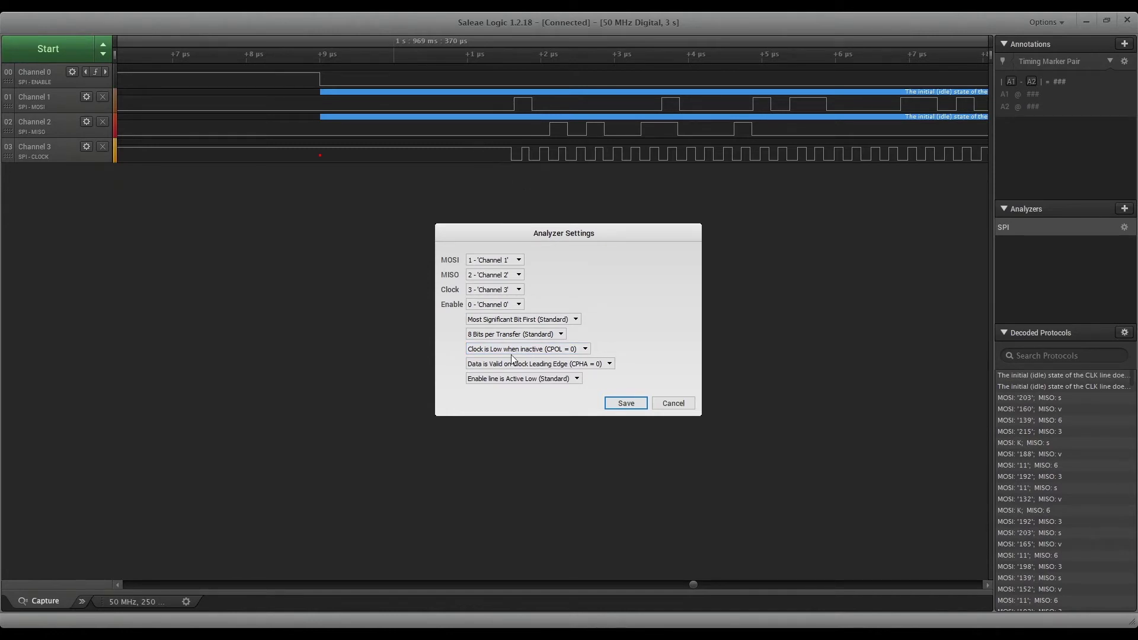
left_click(485, 350)
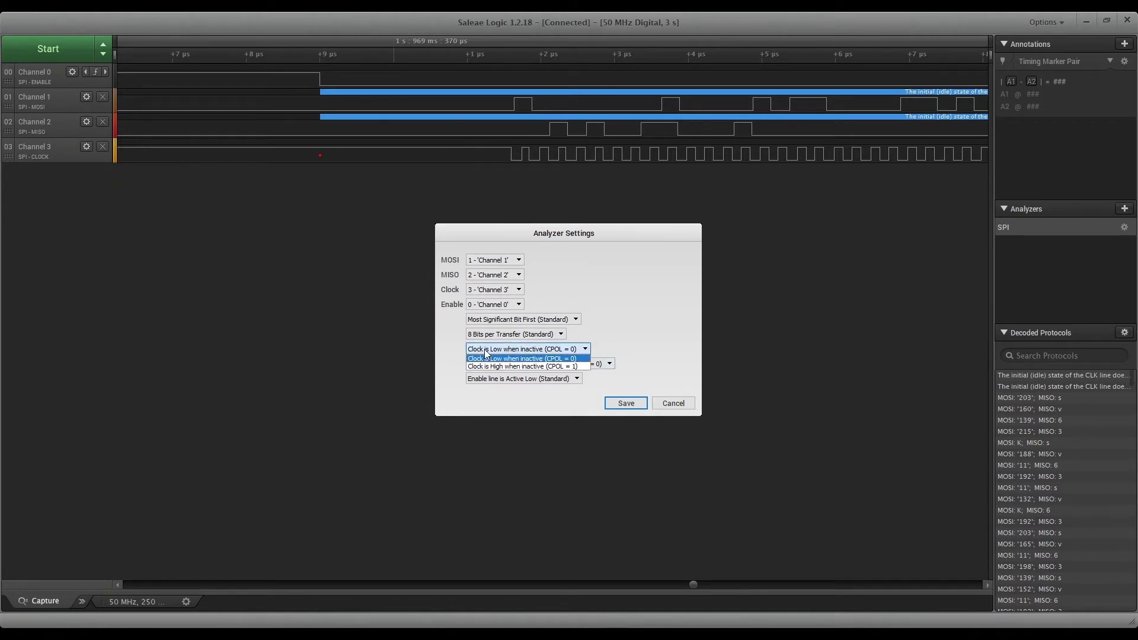
left_click(483, 364)
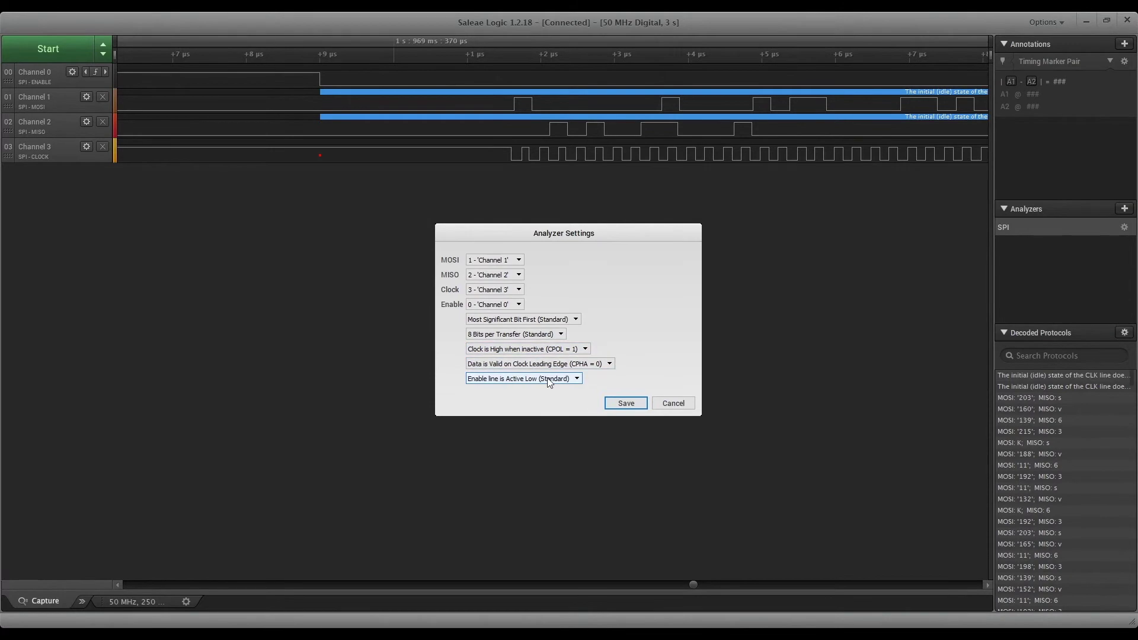
left_click(624, 403)
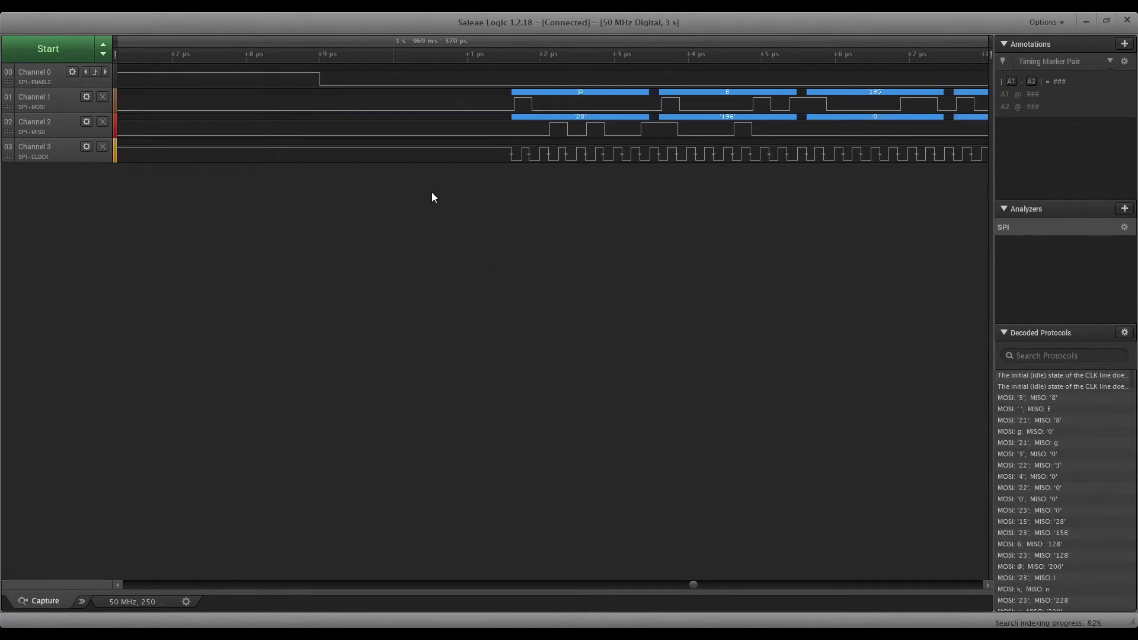
mouse_move(667, 143)
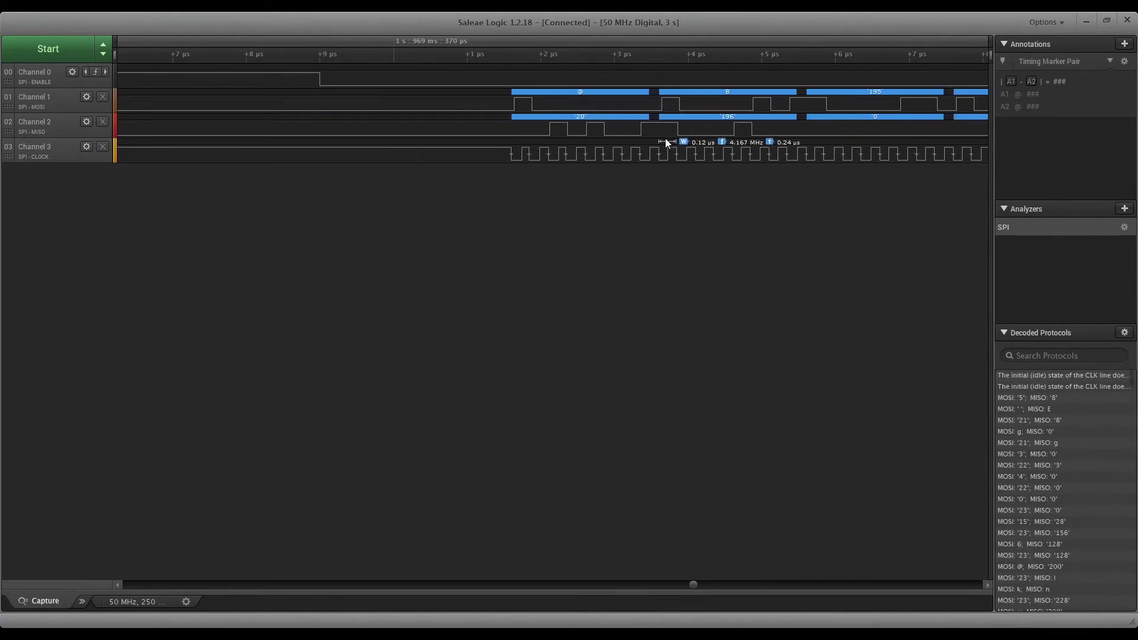
scroll(575, 137, "up", 3)
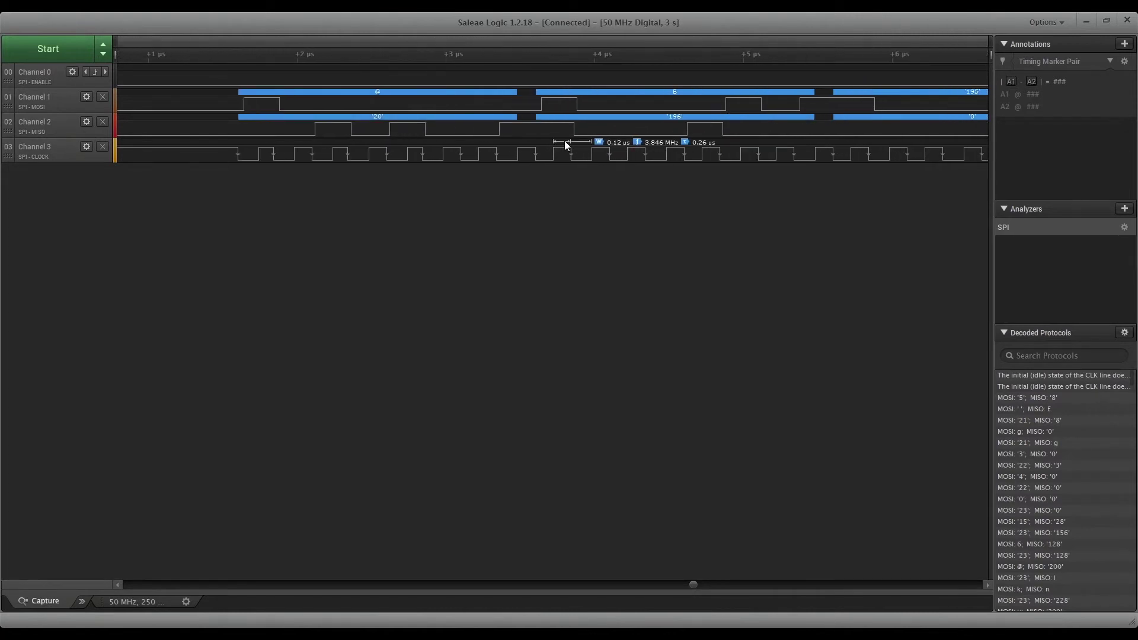
scroll(541, 137, "down", 10)
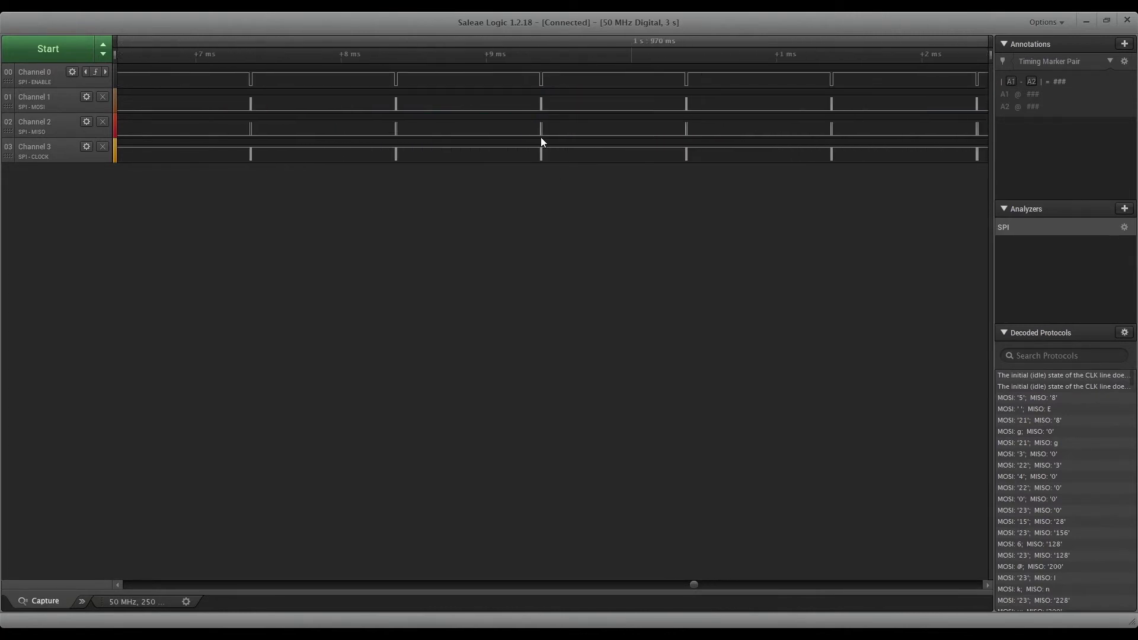
mouse_move(541, 137)
scroll(536, 138, "down", 3)
scroll(510, 133, "up", 5)
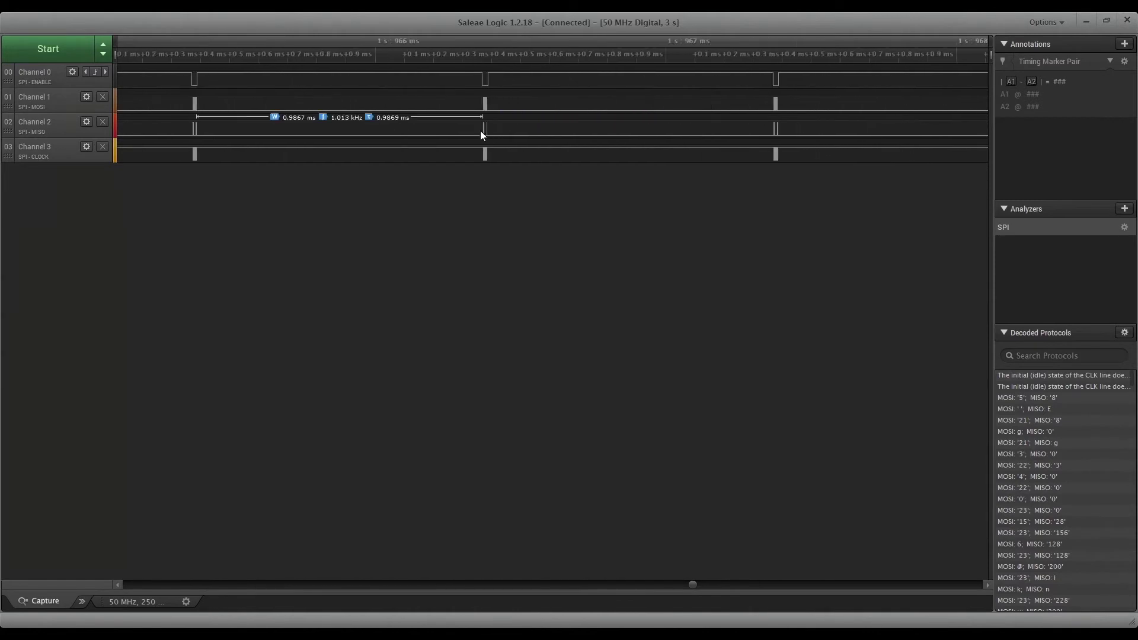
scroll(481, 134, "up", 10)
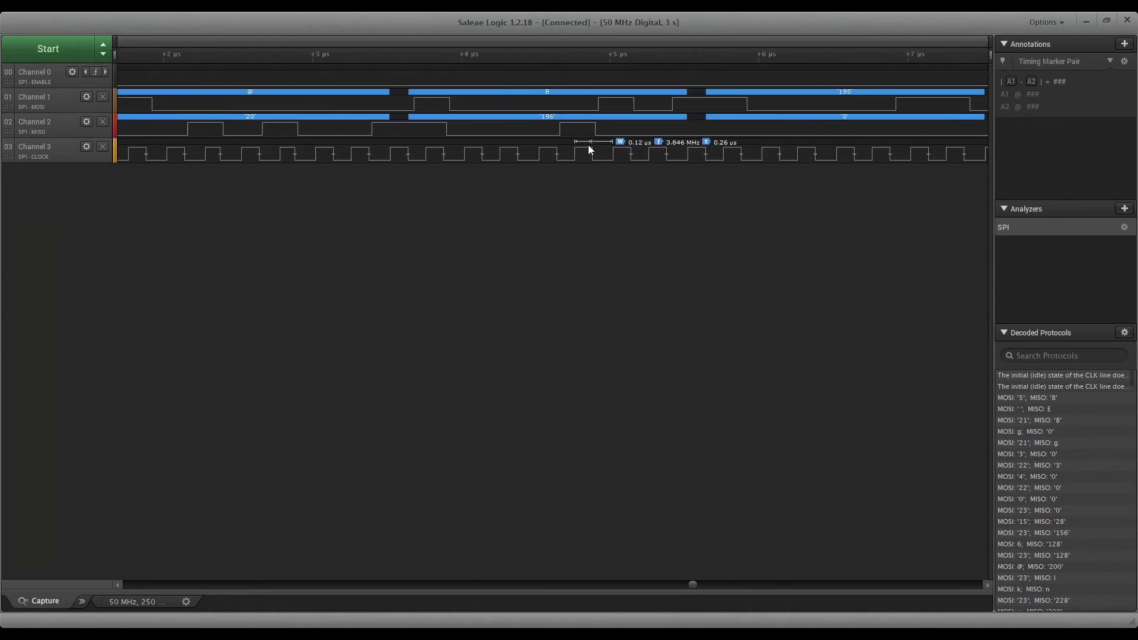
scroll(572, 162, "up", 3)
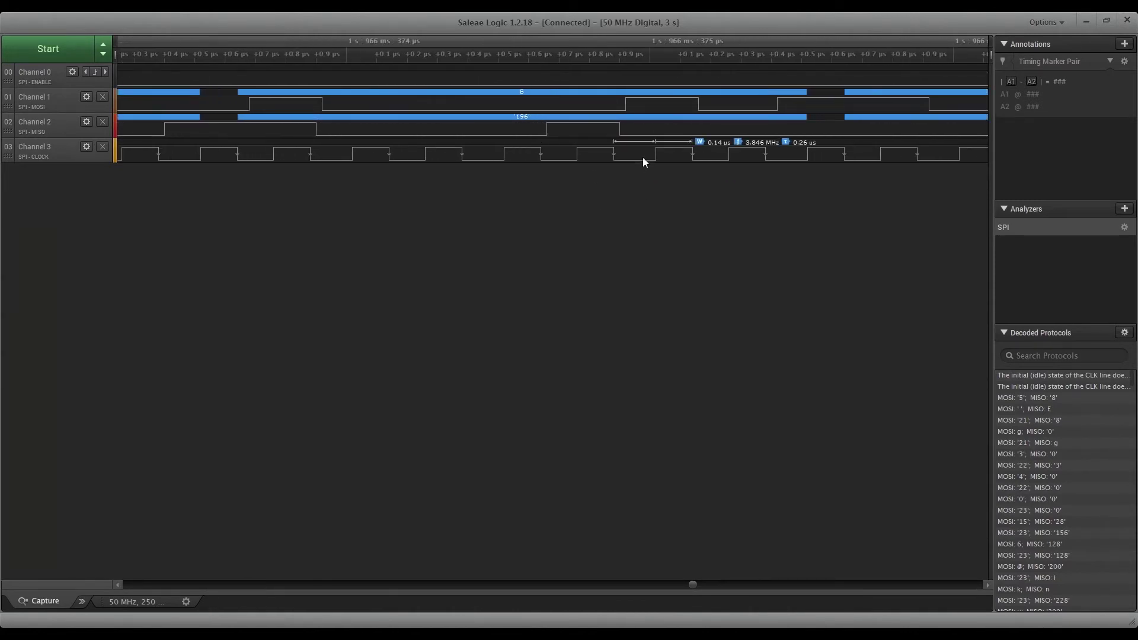
mouse_move(610, 126)
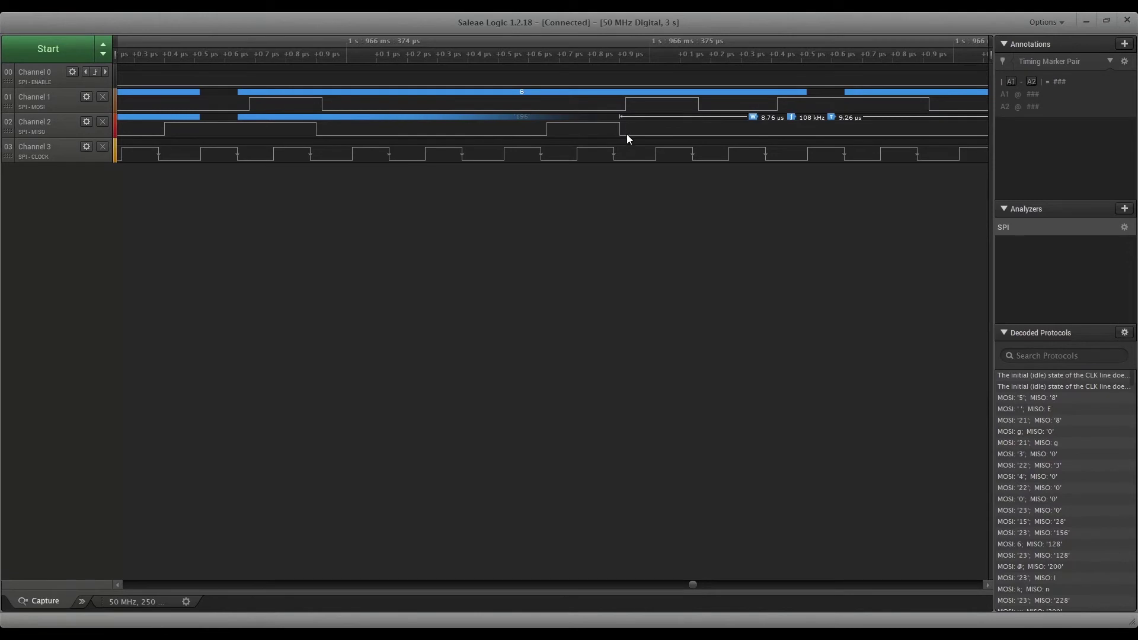
mouse_move(610, 146)
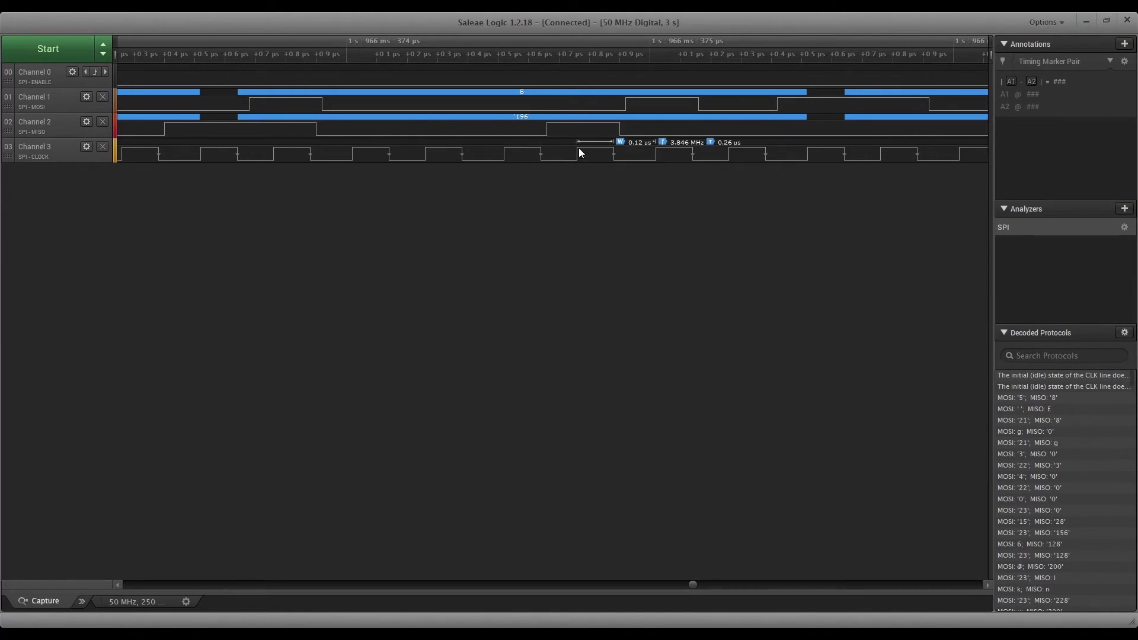
Set the SPI clock phase to Trailing Edge (CPHA = 1), save, and inspect the transaction.
left_click(1124, 227)
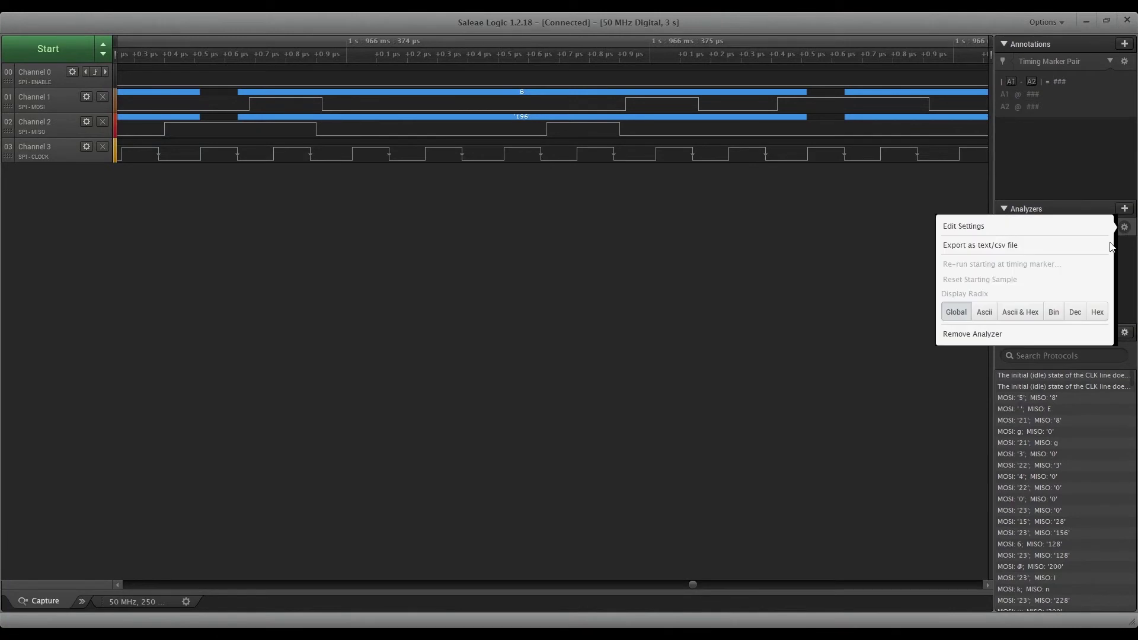
left_click(979, 226)
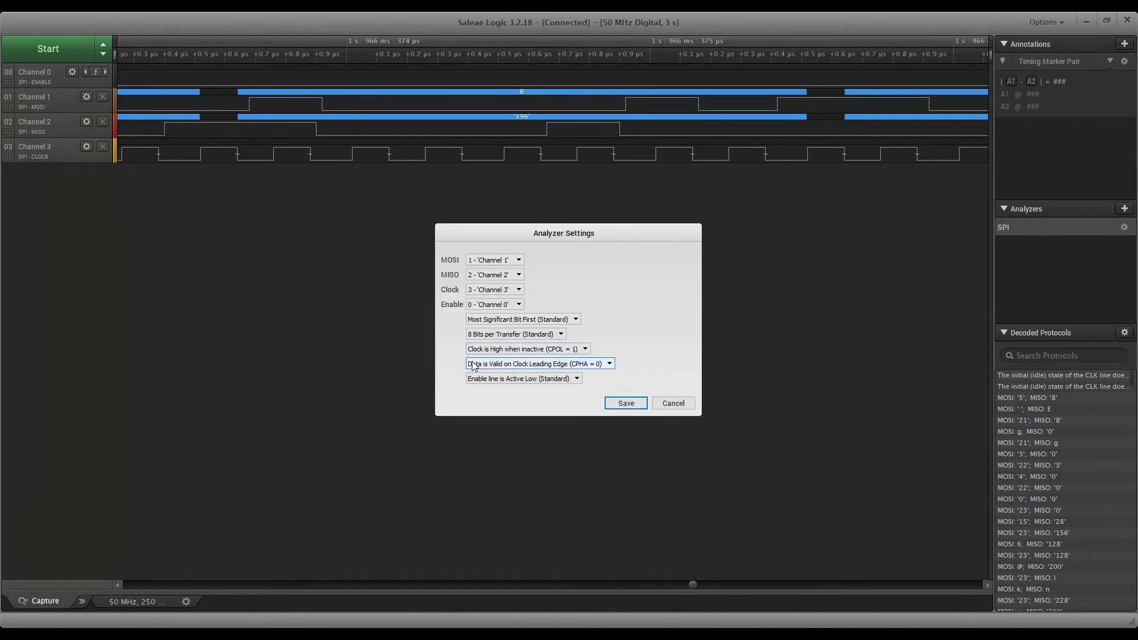
left_click(550, 368)
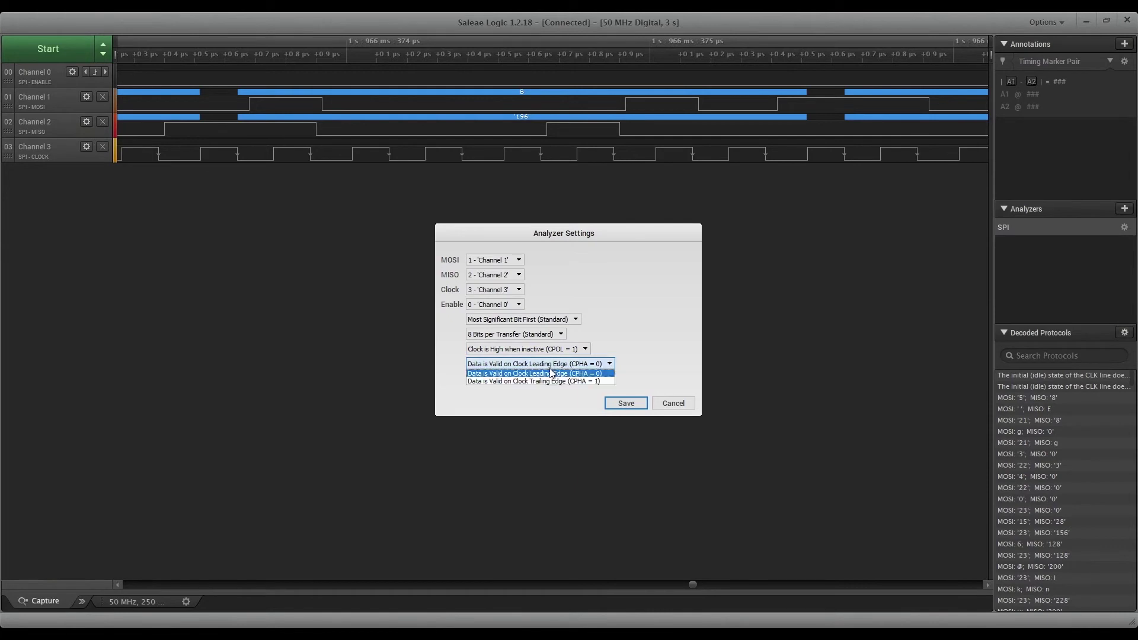
left_click(546, 381)
left_click(623, 403)
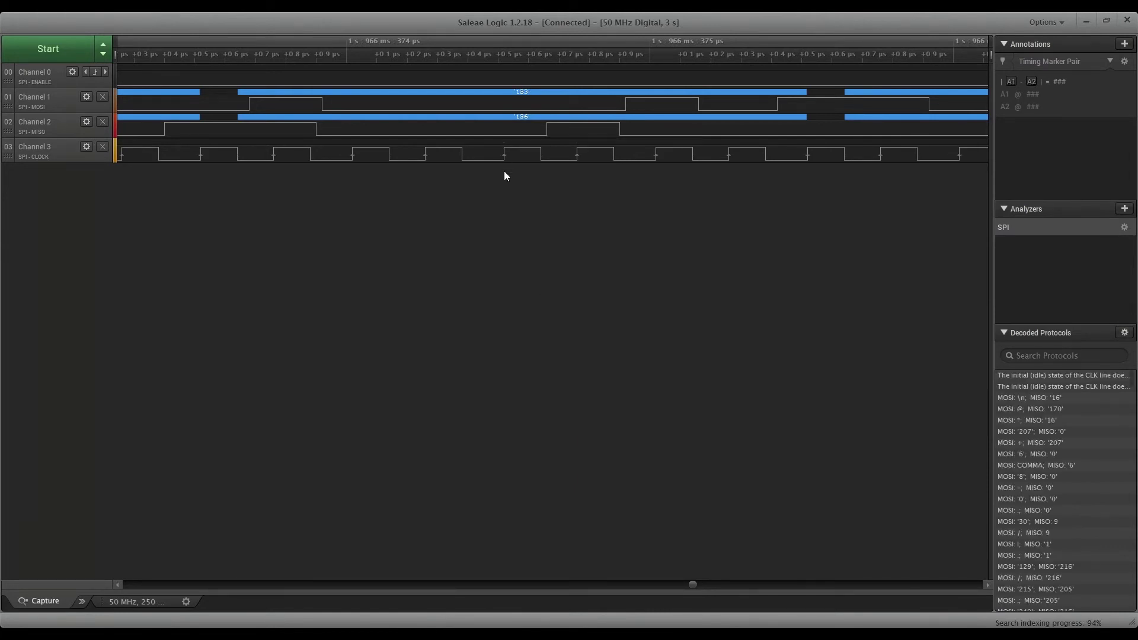
mouse_move(505, 165)
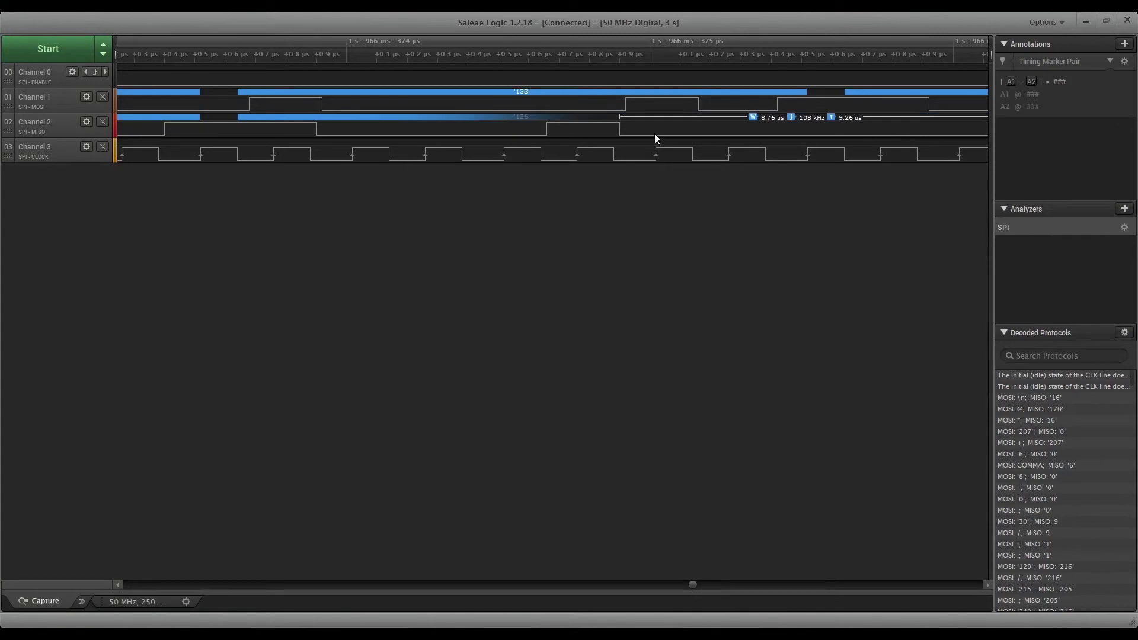
scroll(617, 127, "down", 5)
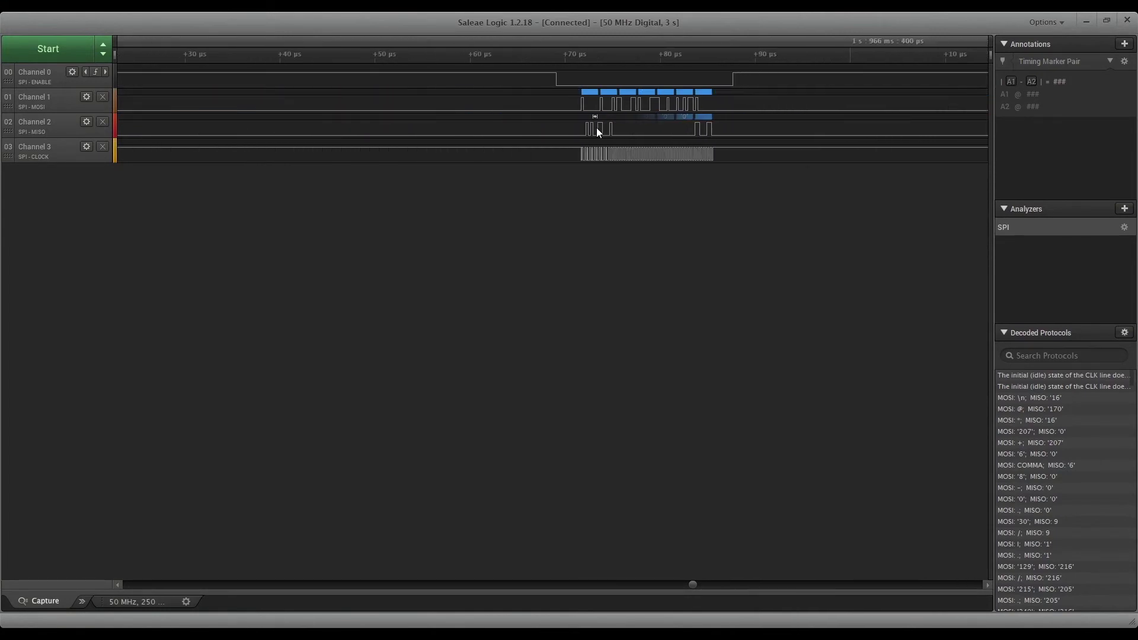
scroll(586, 128, "down", 3)
scroll(593, 109, "up", 2)
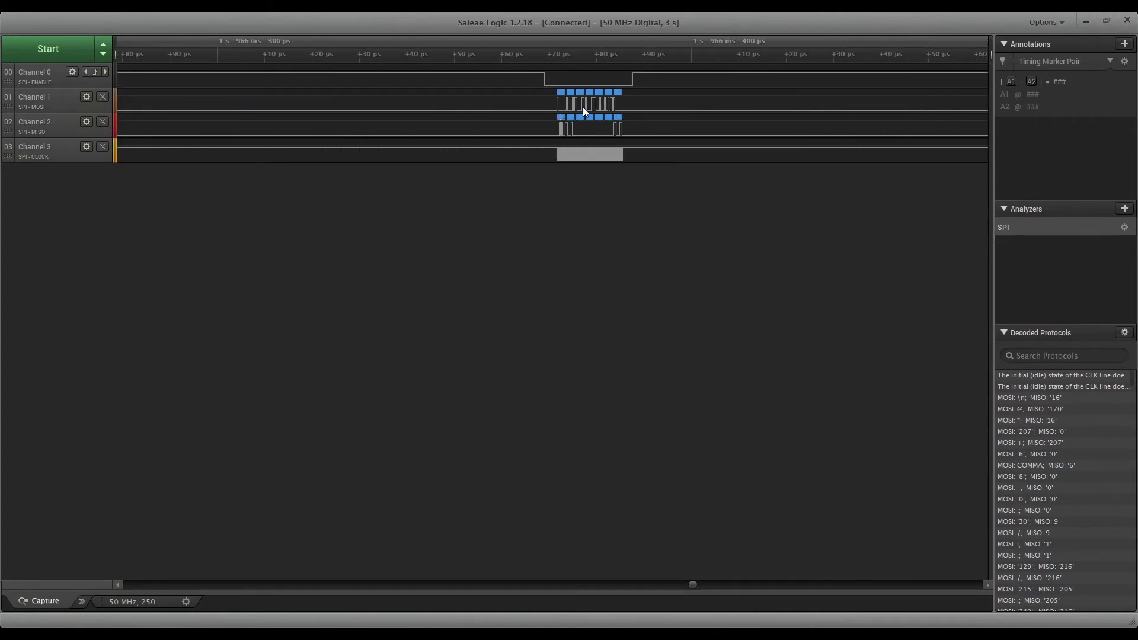
scroll(554, 131, "up", 3)
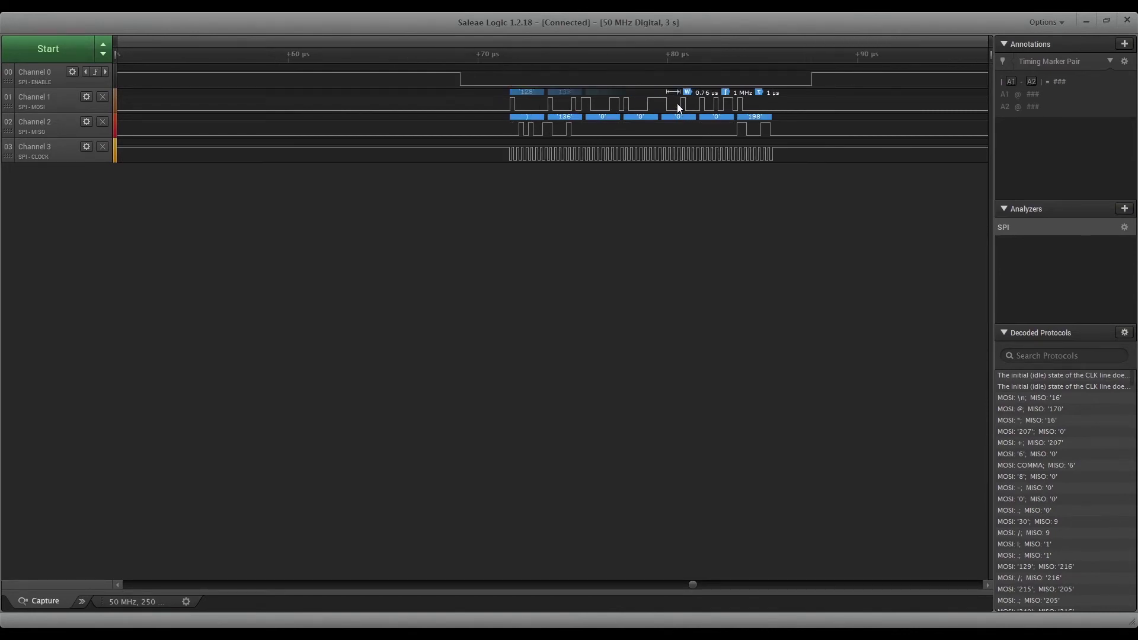
Switch the SPI analyzer's display radix to Hex.
left_click(1124, 227)
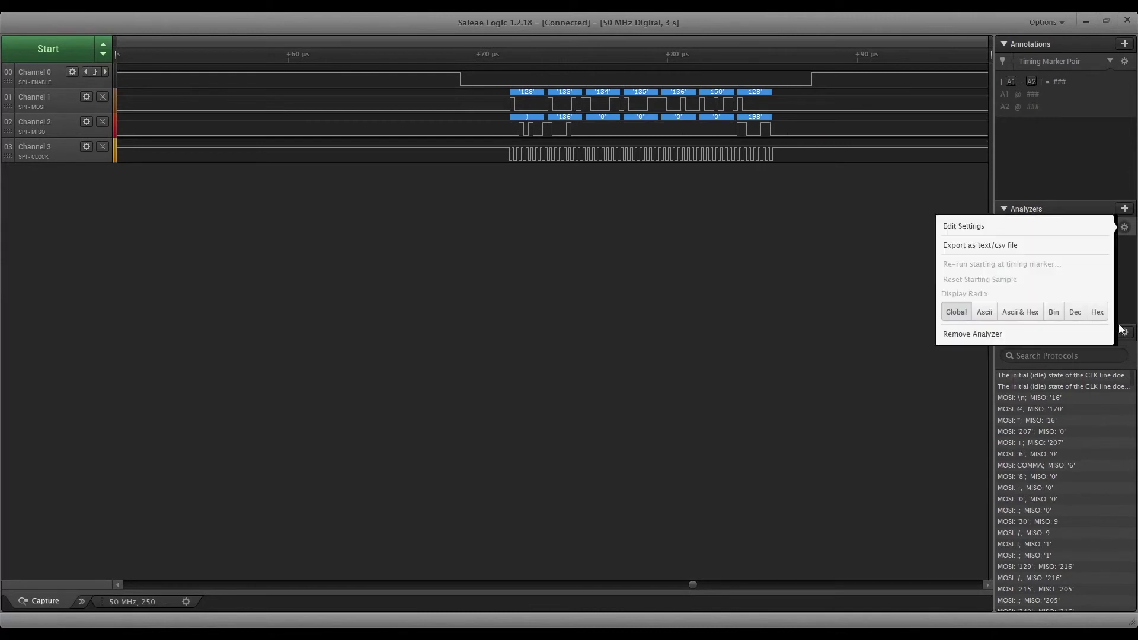
left_click(1097, 312)
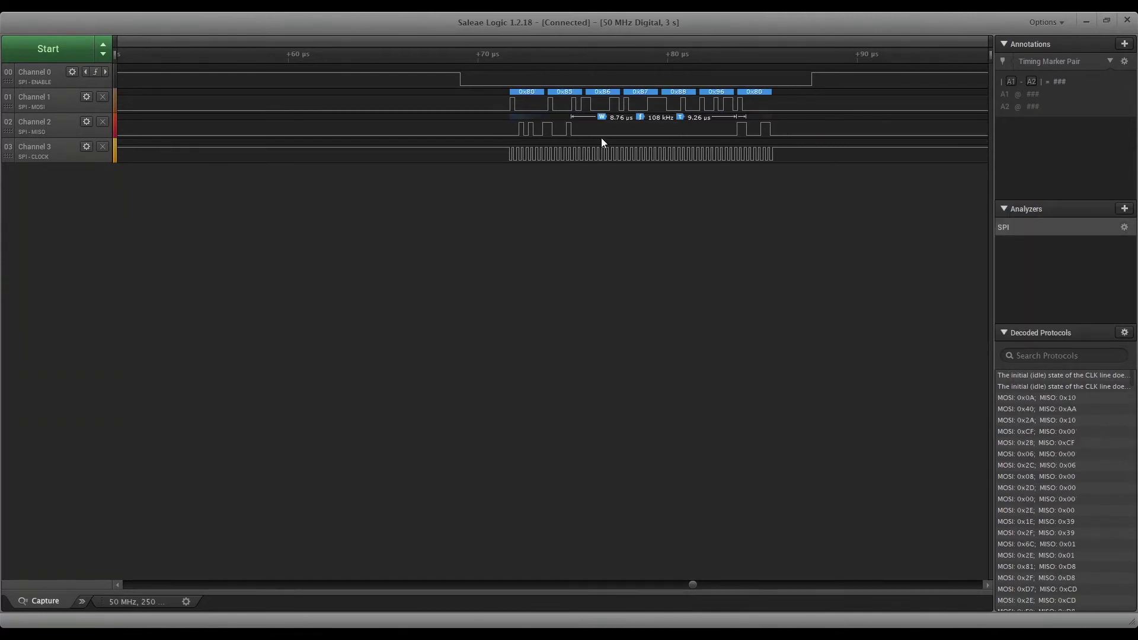
scroll(669, 178, "up", 2)
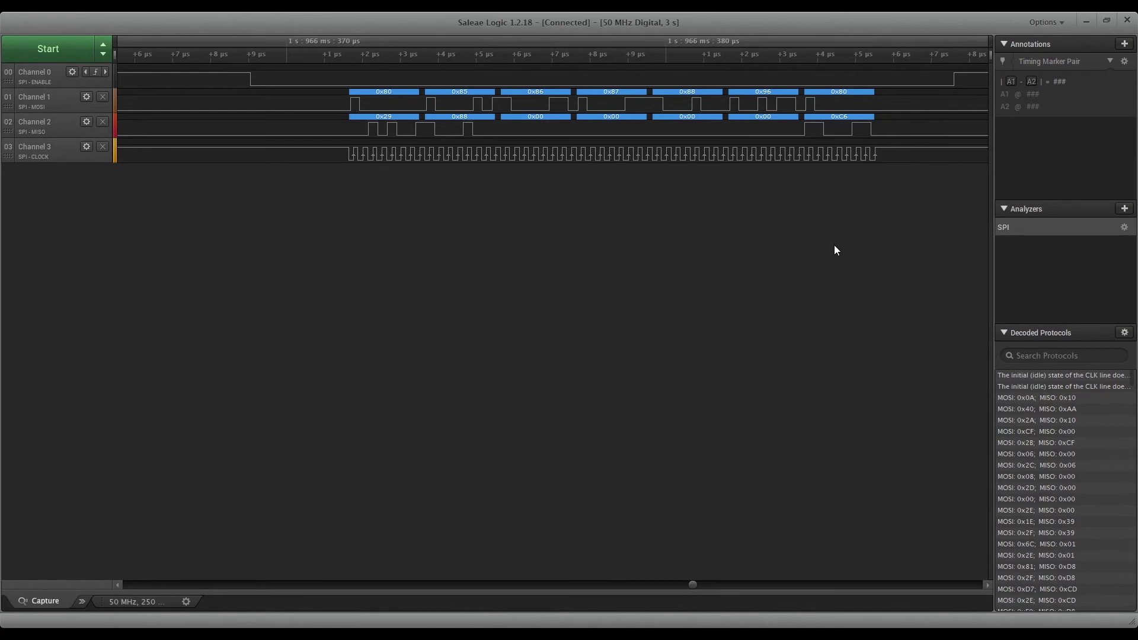
left_click(1125, 333)
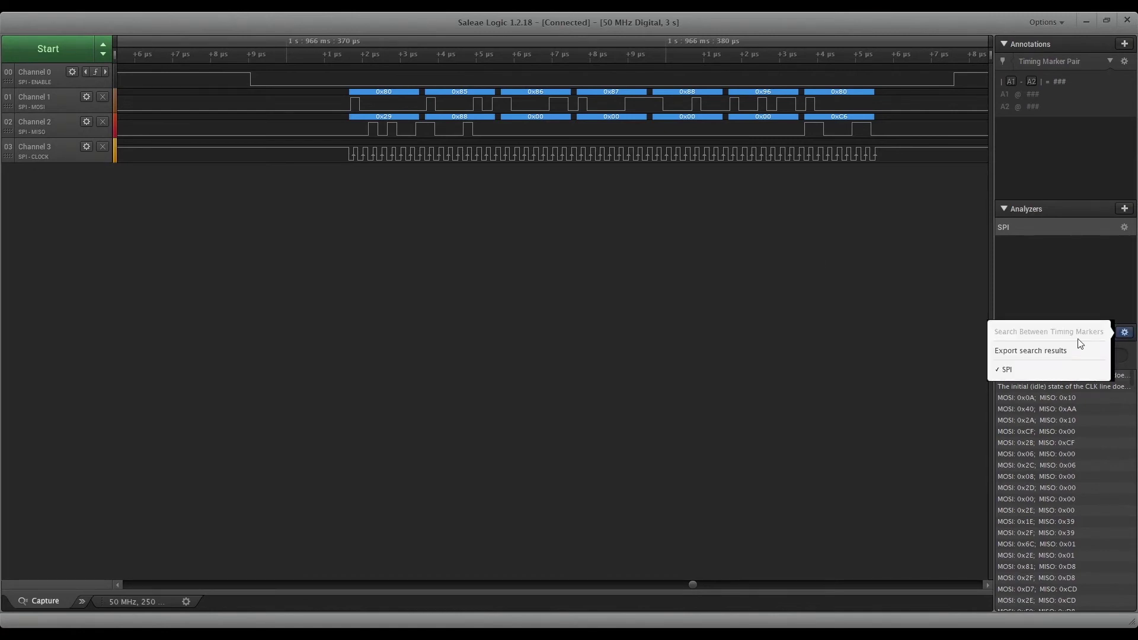
Export the decoded search results to boot.csv, confirming the overwrite.
left_click(1032, 351)
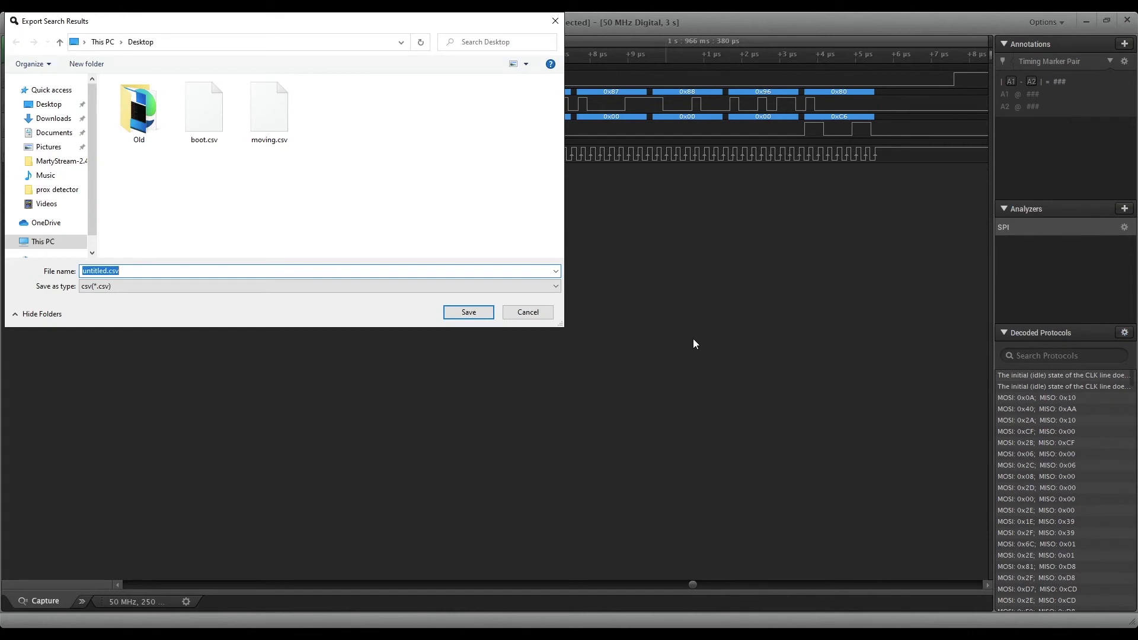
left_click(213, 117)
left_click(469, 313)
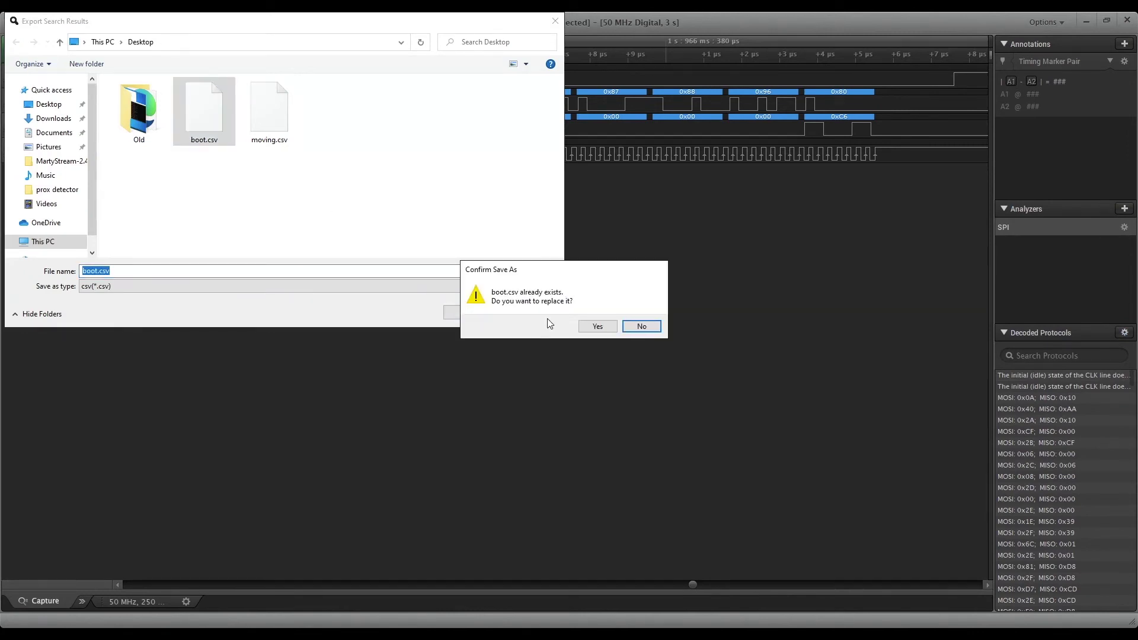
left_click(597, 327)
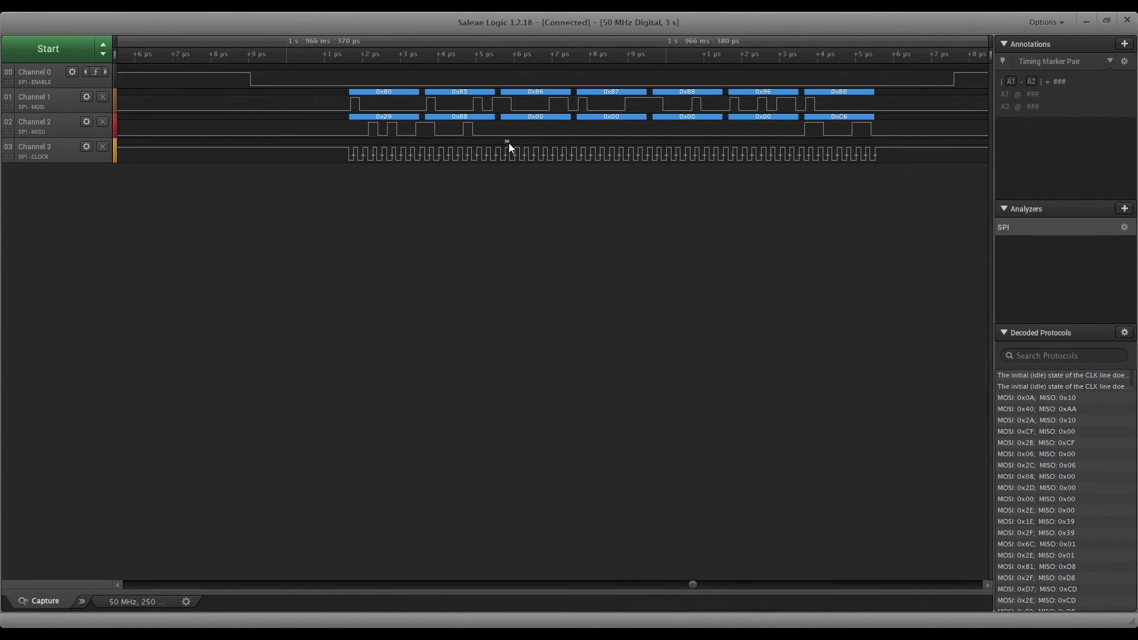
scroll(525, 135, "down", 10)
Zoom out, record a fresh 3-second capture, and zoom in on an SPI burst.
scroll(527, 138, "down", 5)
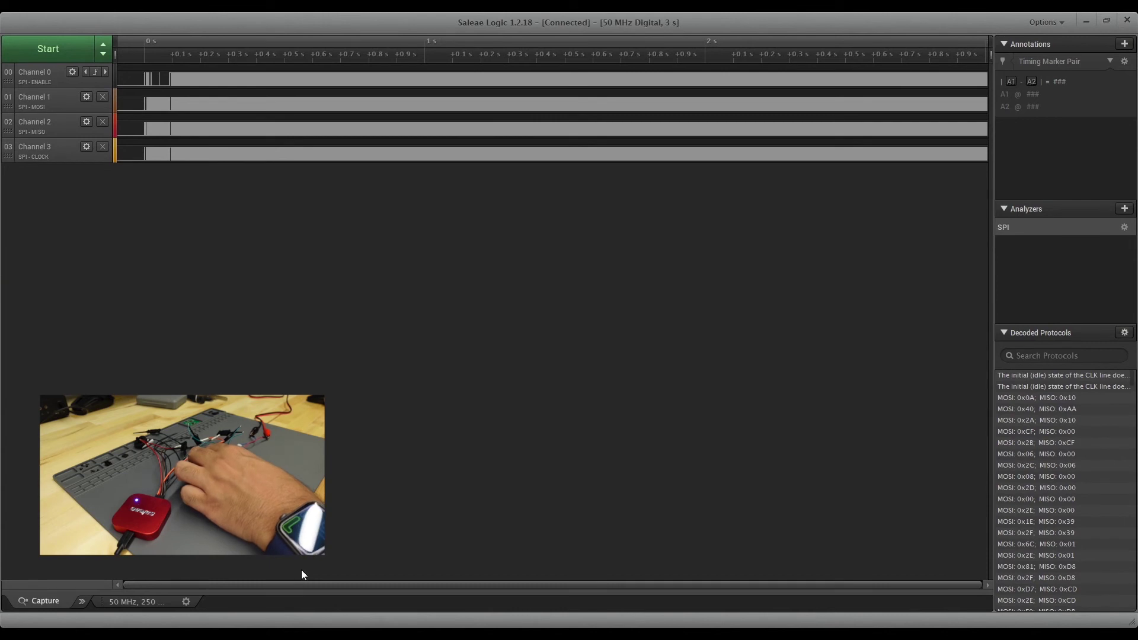
left_click(62, 52)
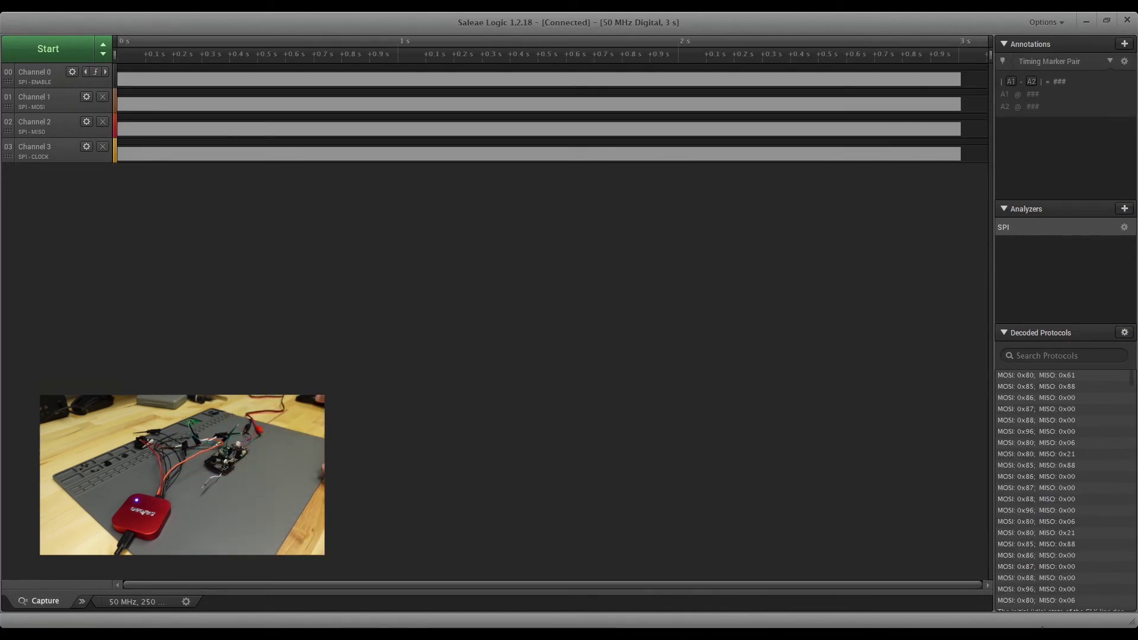
scroll(856, 151, "up", 10)
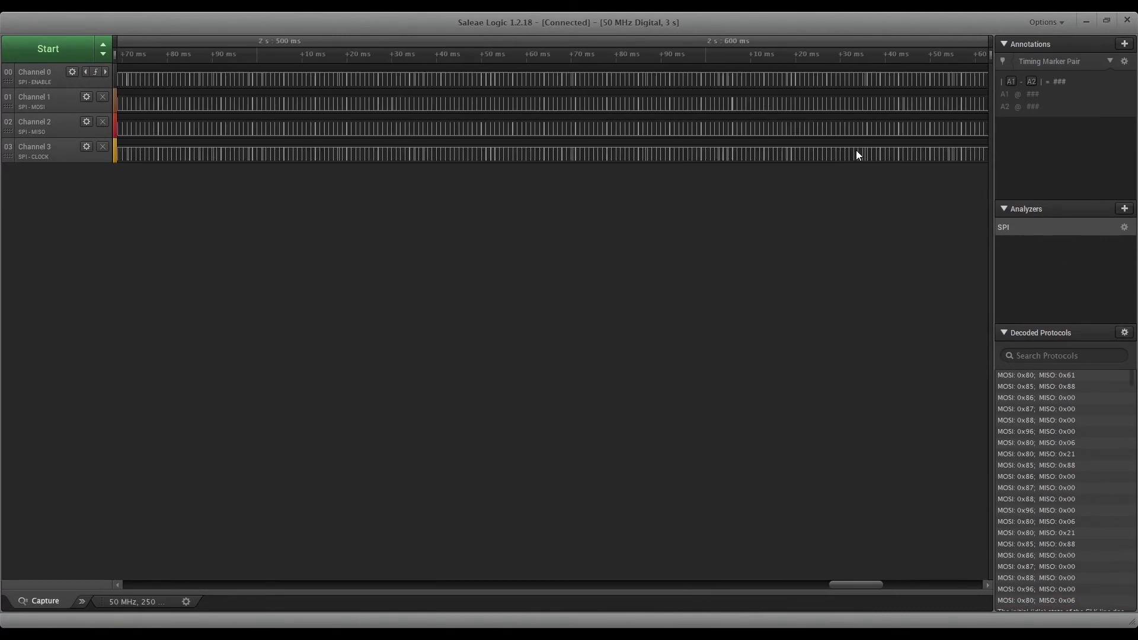
scroll(429, 130, "up", 3)
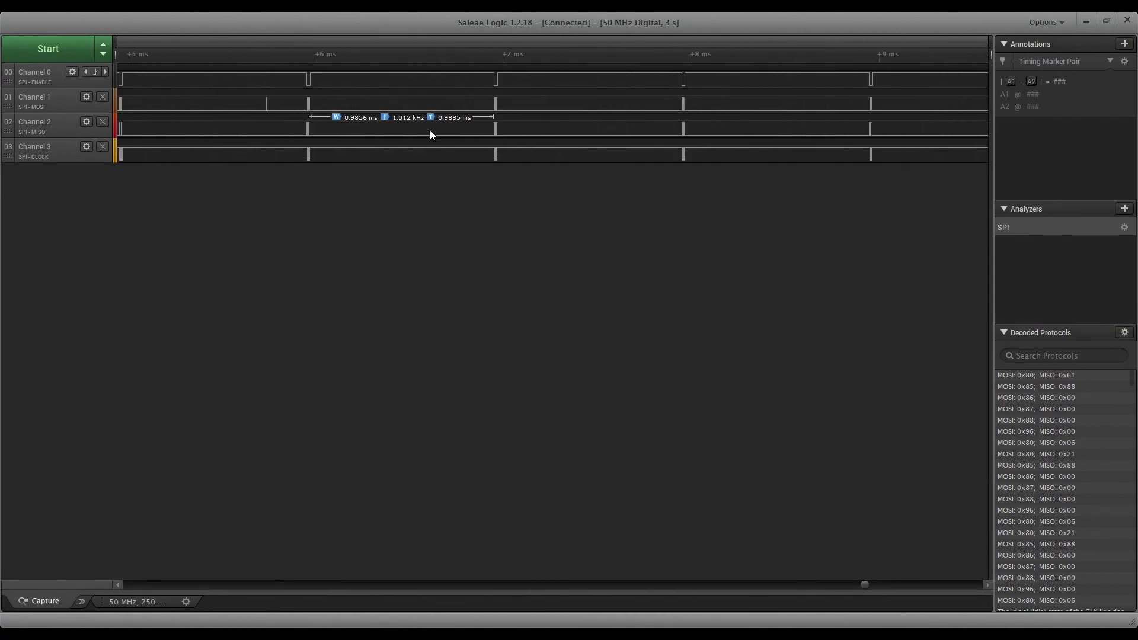
scroll(624, 127, "up", 10)
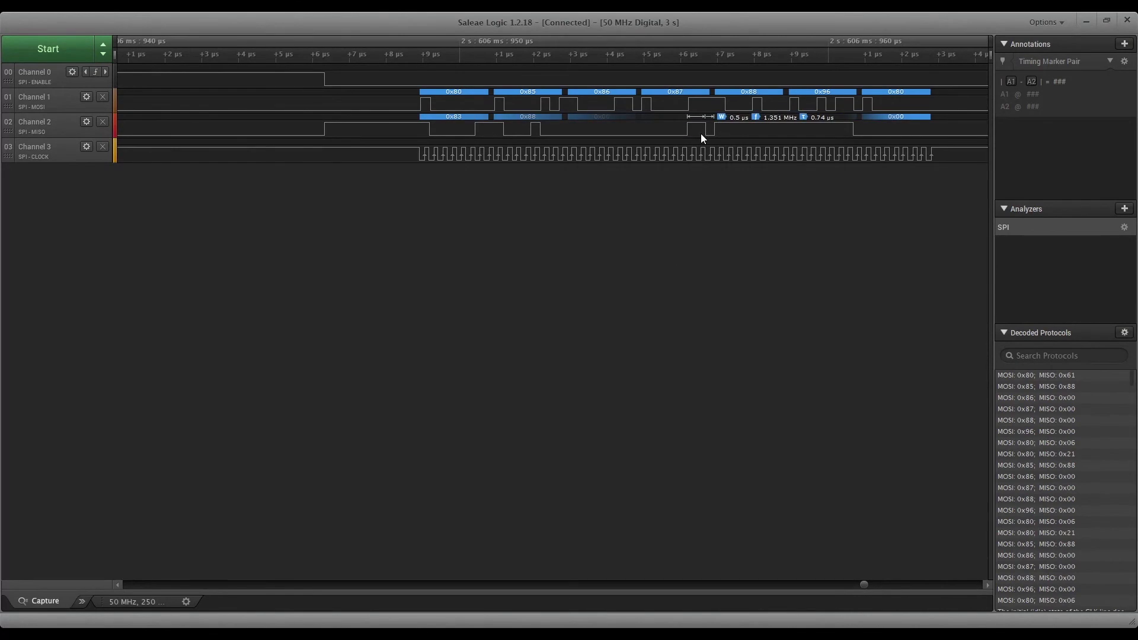
scroll(698, 134, "down", 8)
Export the new capture's decoded search results to moving.csv, confirming the overwrite.
scroll(627, 138, "down", 5)
left_click(1124, 332)
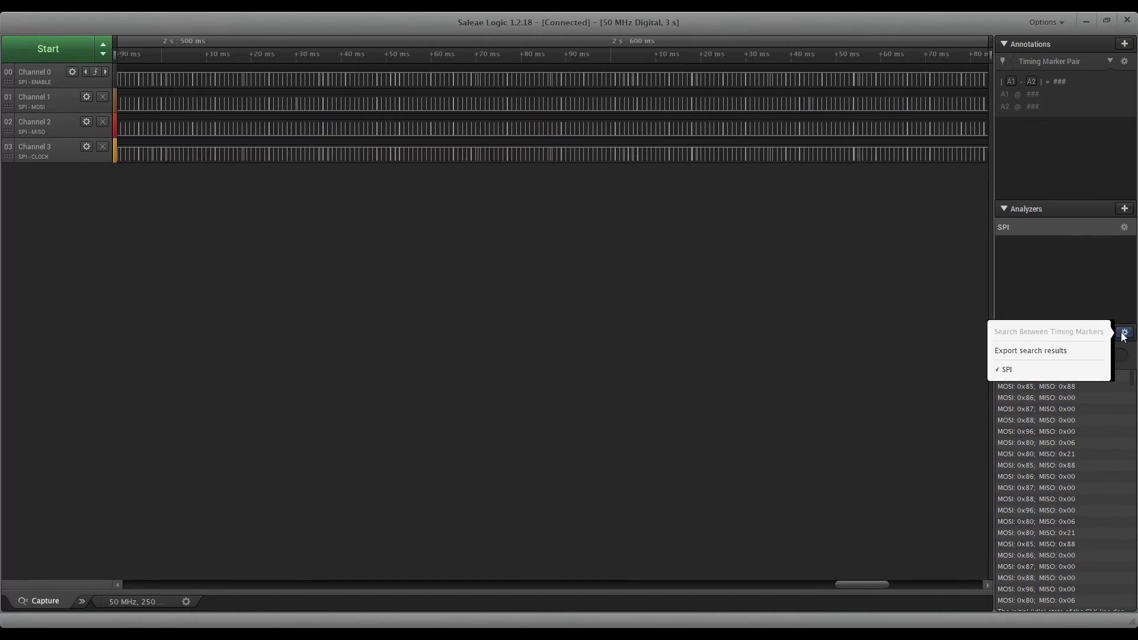
left_click(1001, 349)
left_click(280, 123)
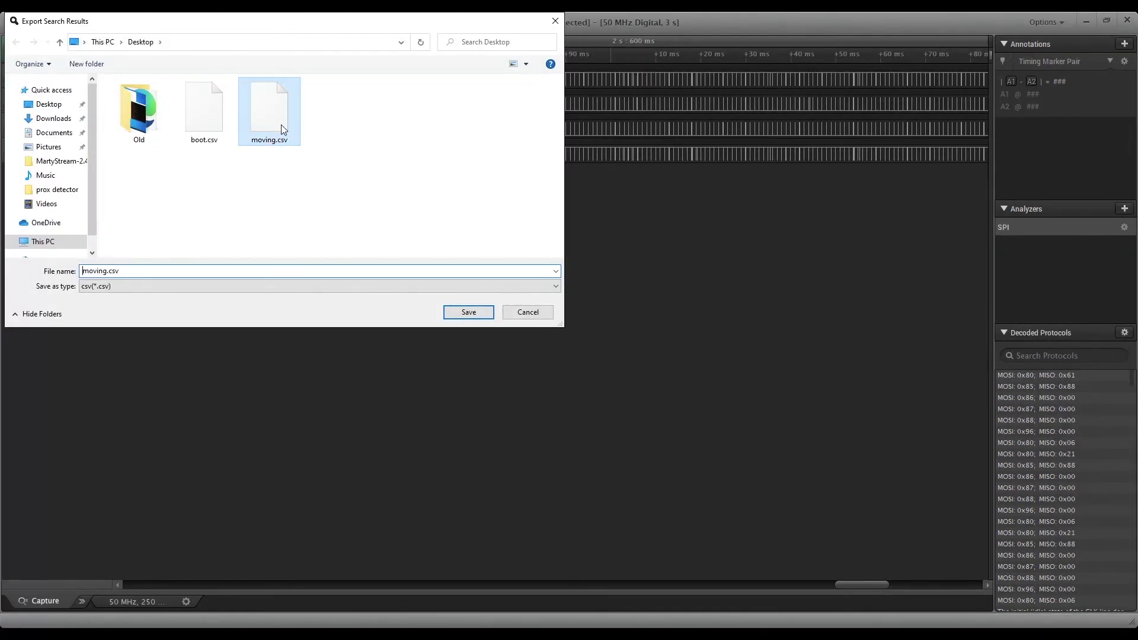
left_click(473, 315)
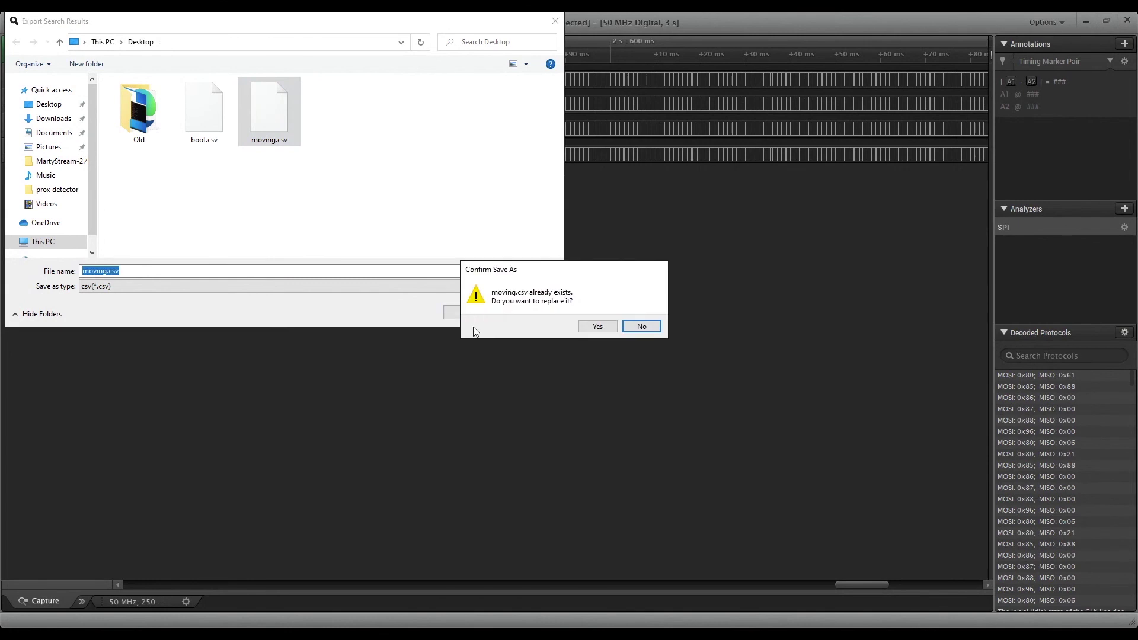
left_click(588, 326)
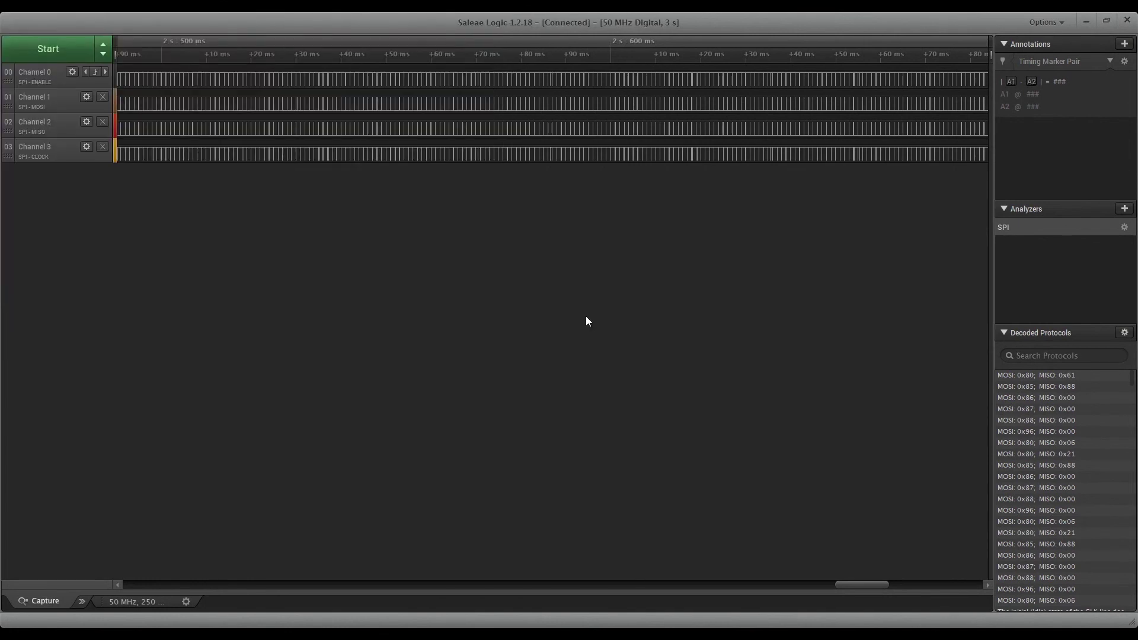